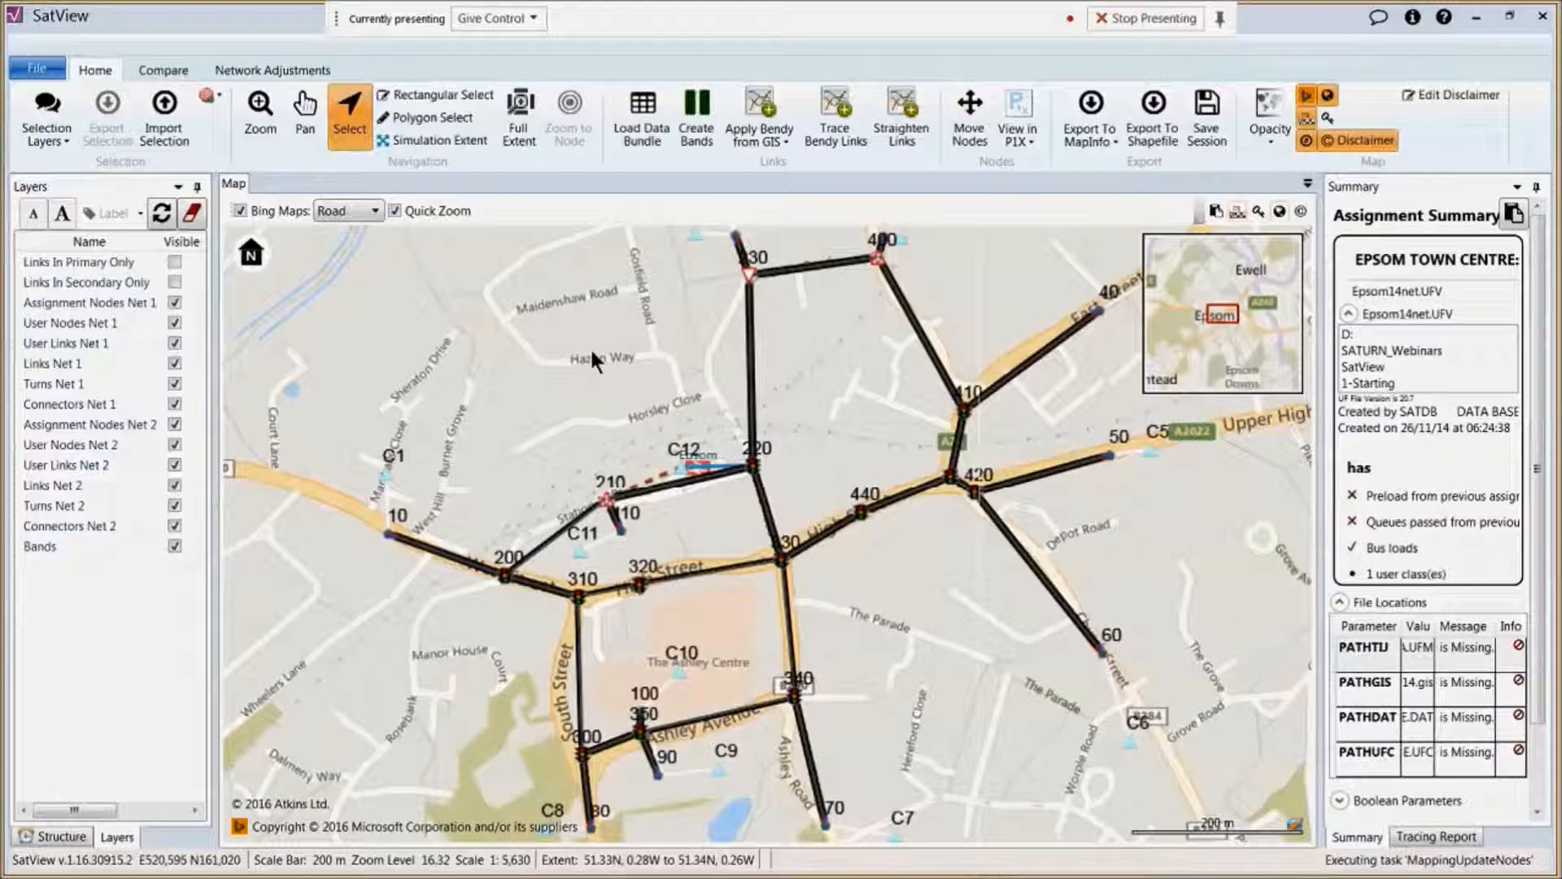
Step: Open the Create Bands dialog and collapse the attribute selection area, showing the bandwidth scaling settings
click(698, 119)
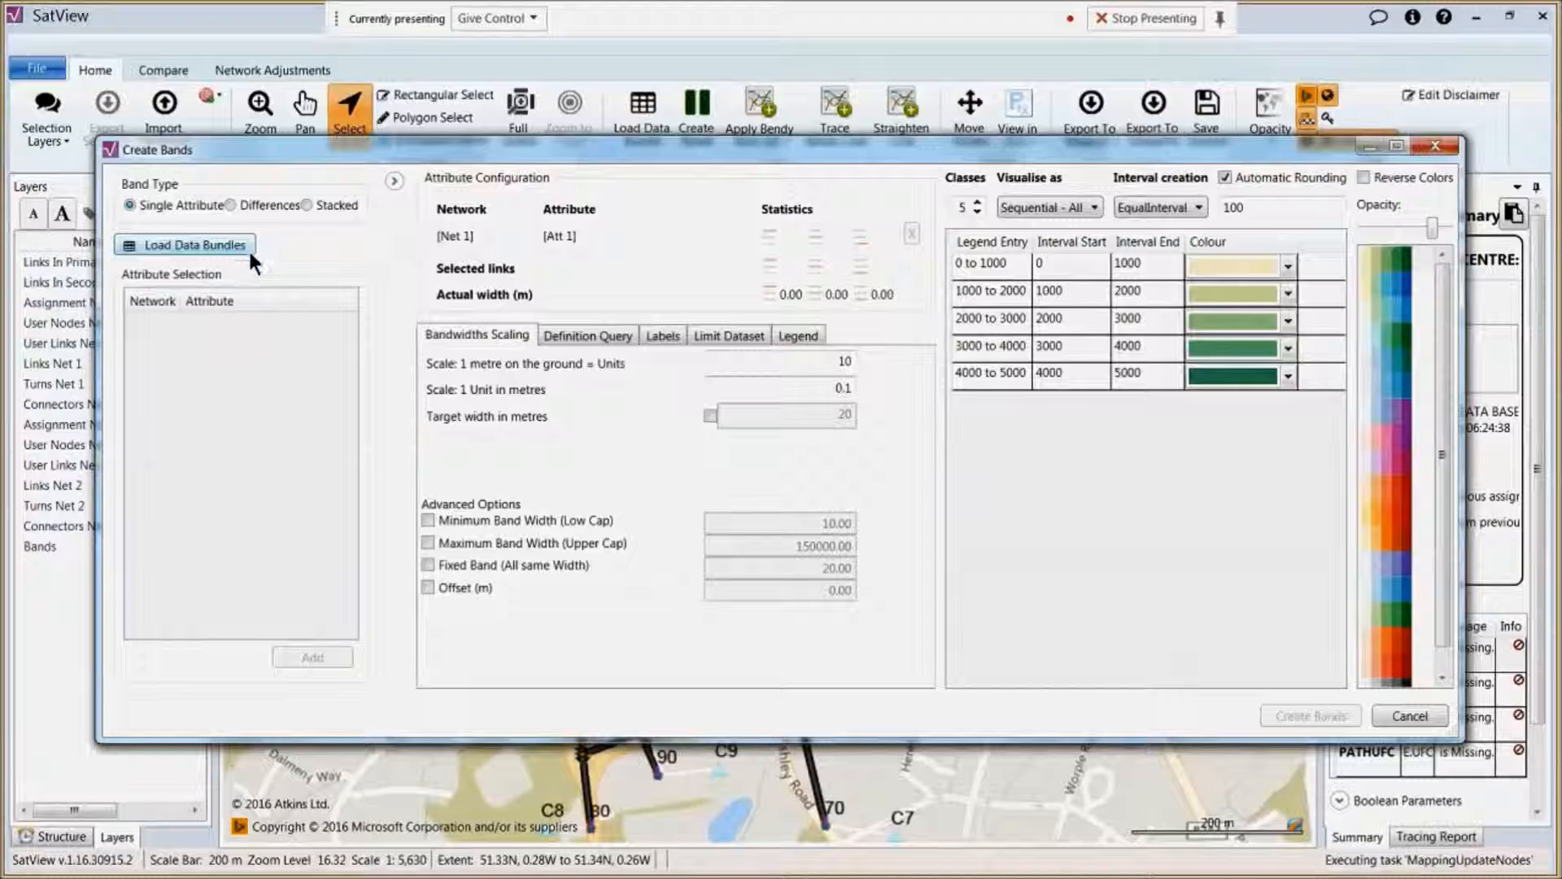
click(210, 329)
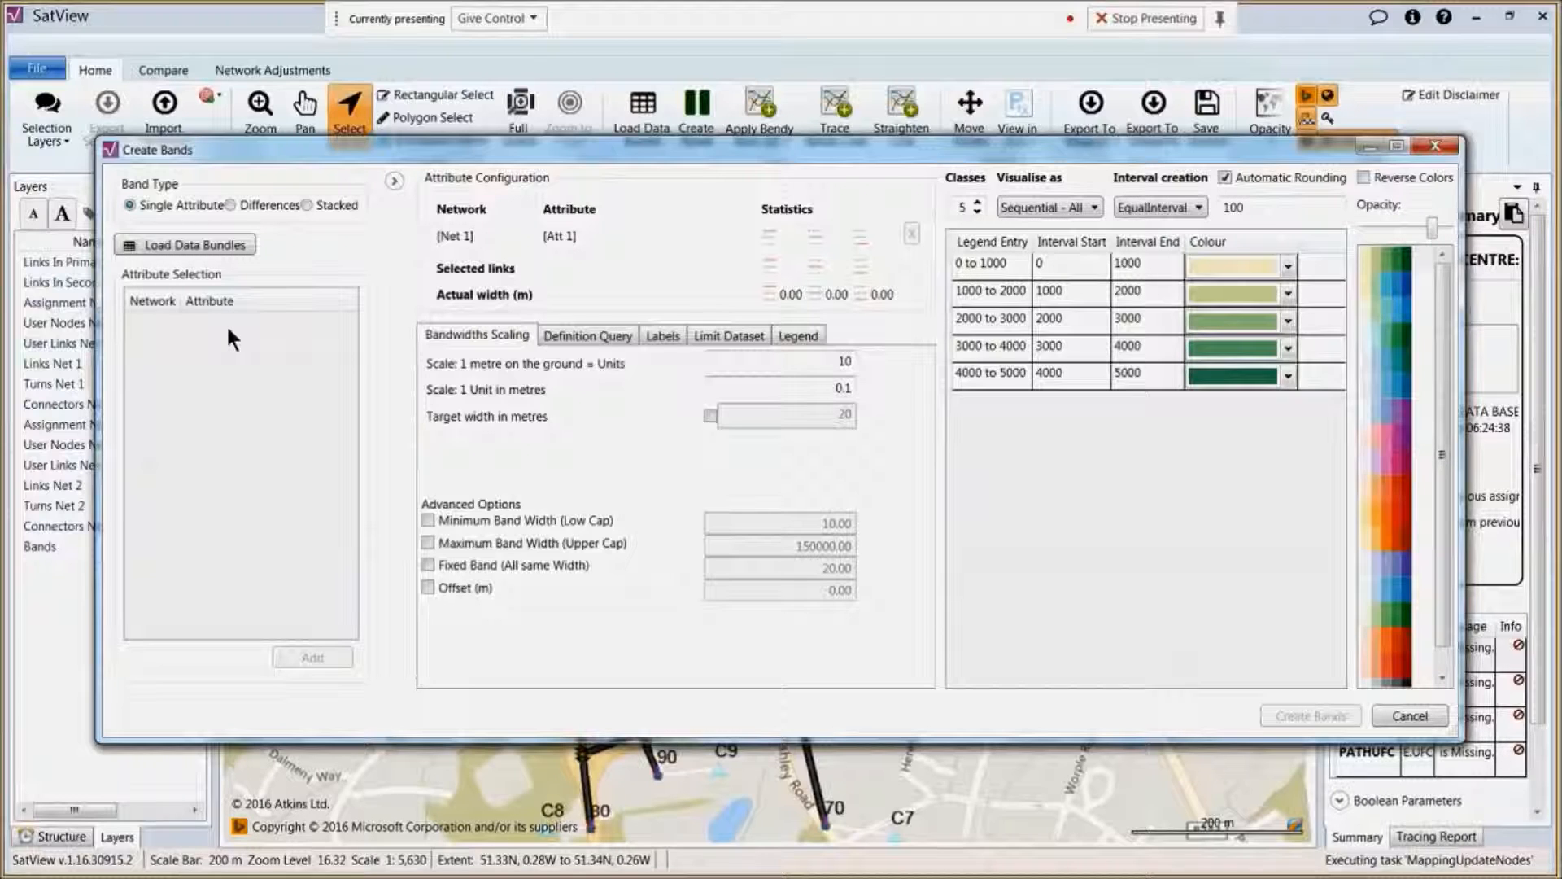
click(394, 181)
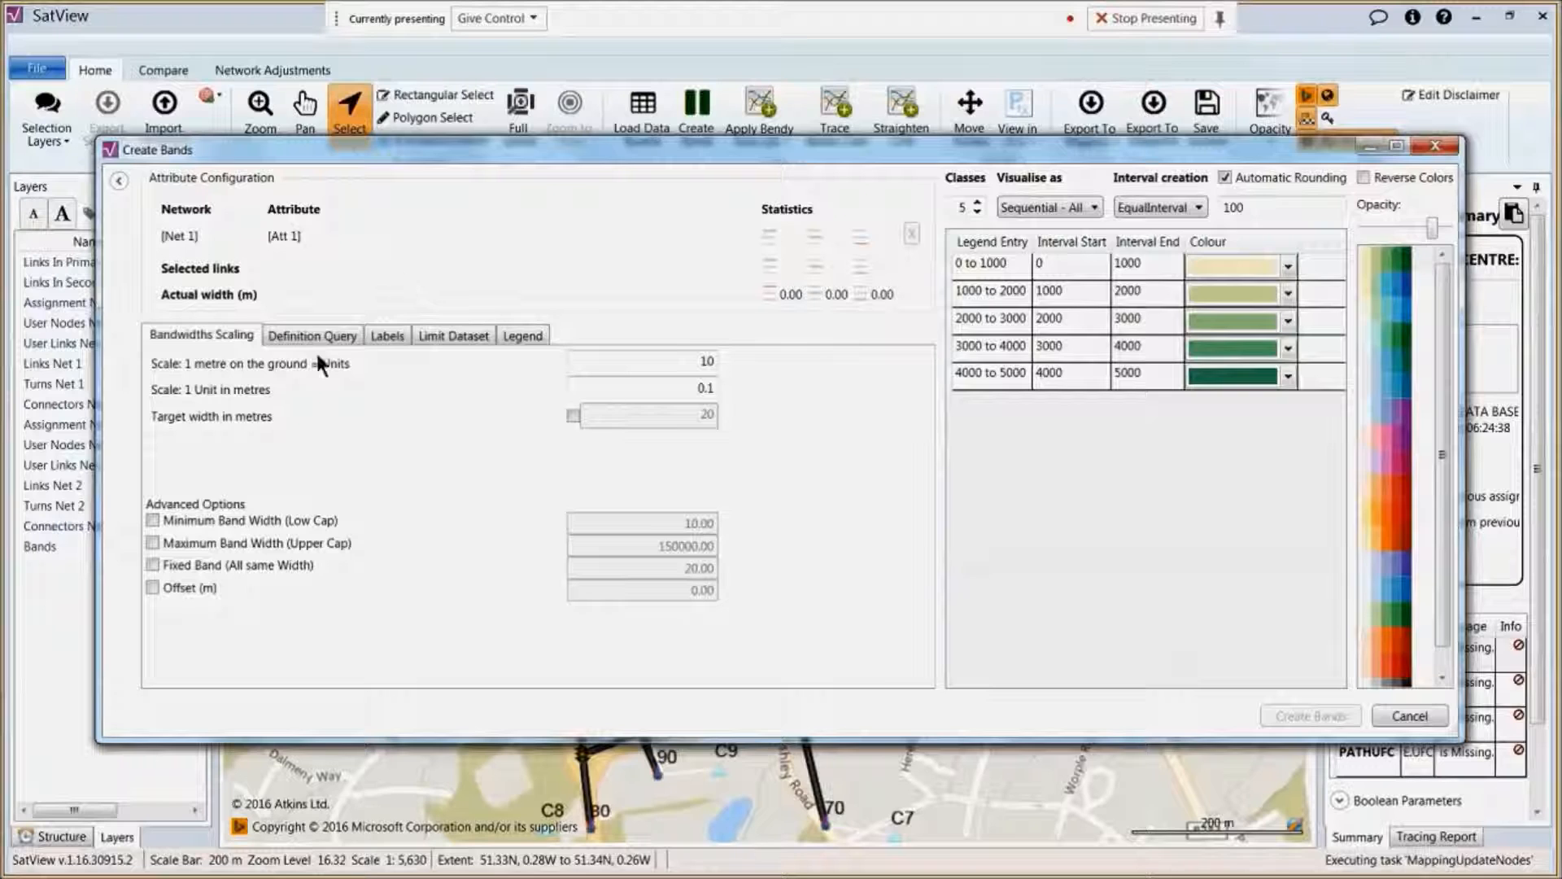
click(225, 331)
Step: Try the minimum (low cap) and maximum (upper cap) band width options, leaving both disabled
click(299, 520)
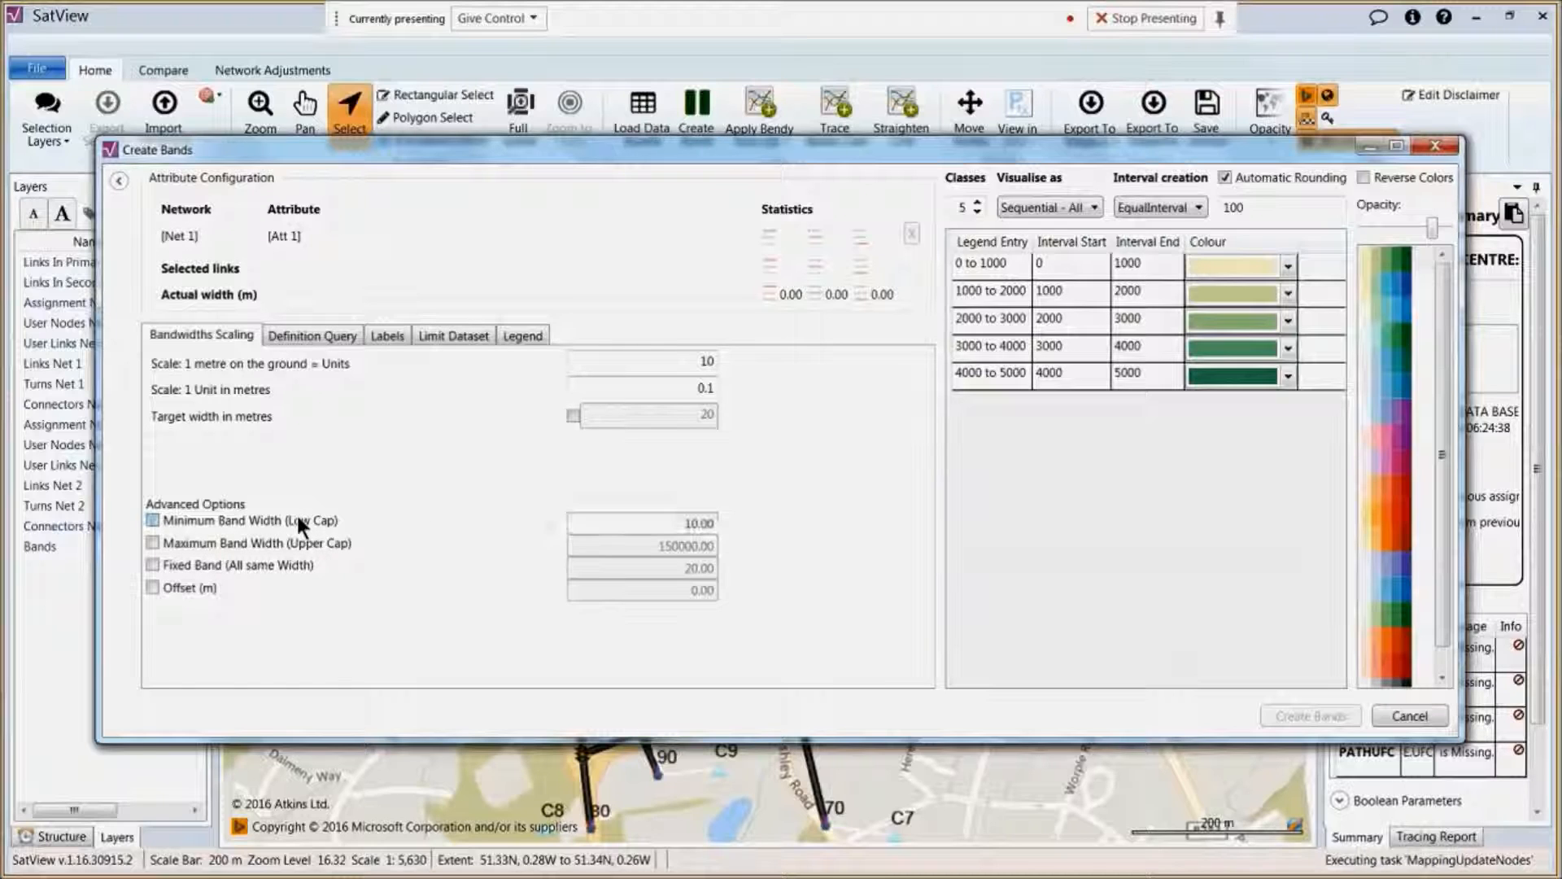
click(303, 521)
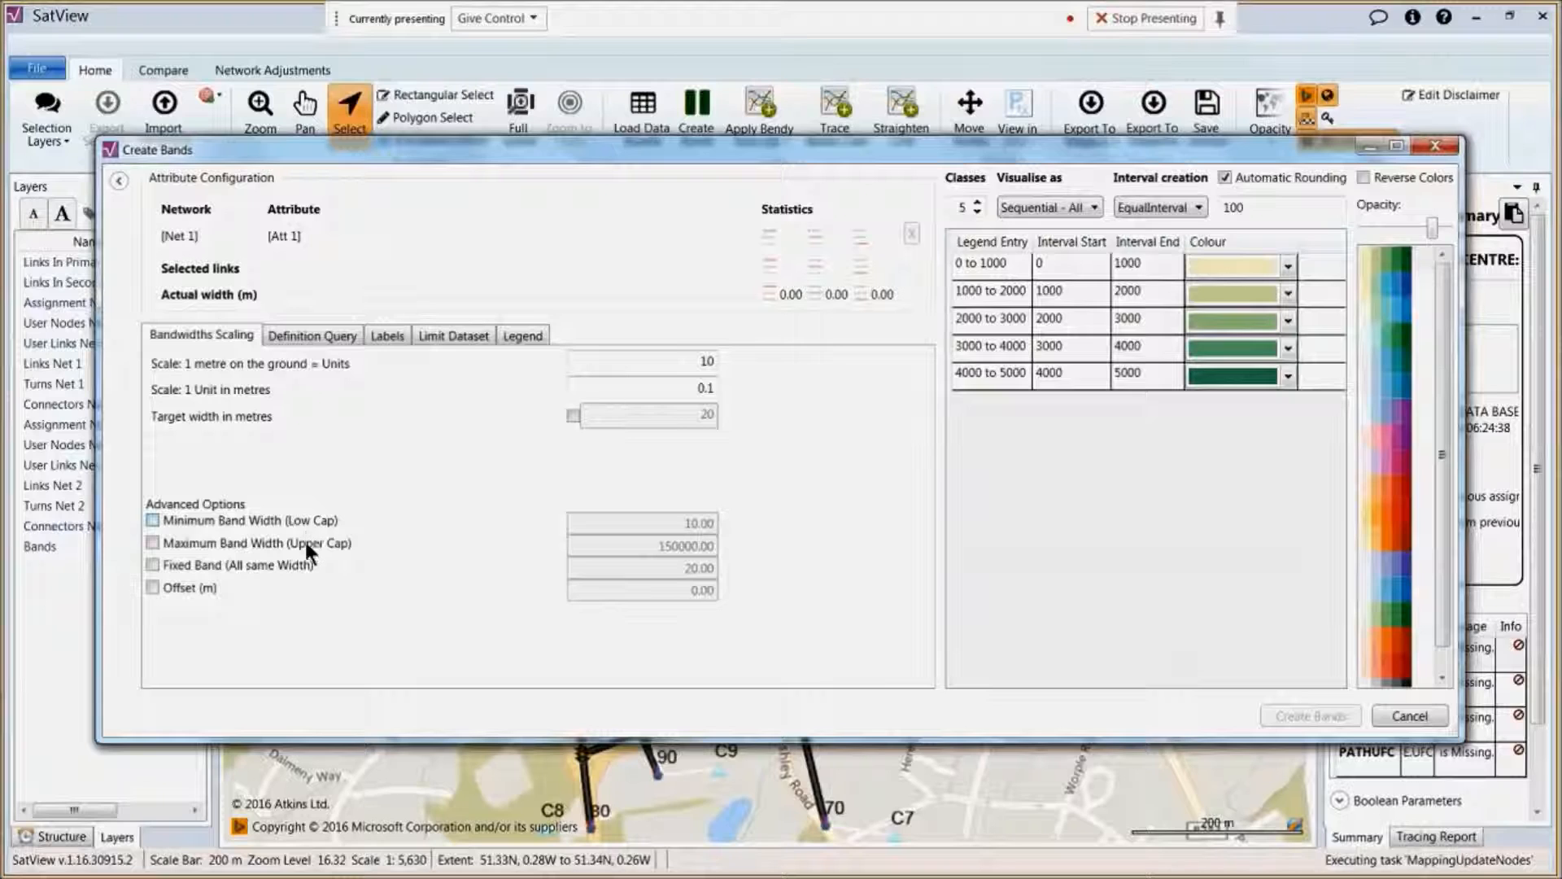
click(306, 544)
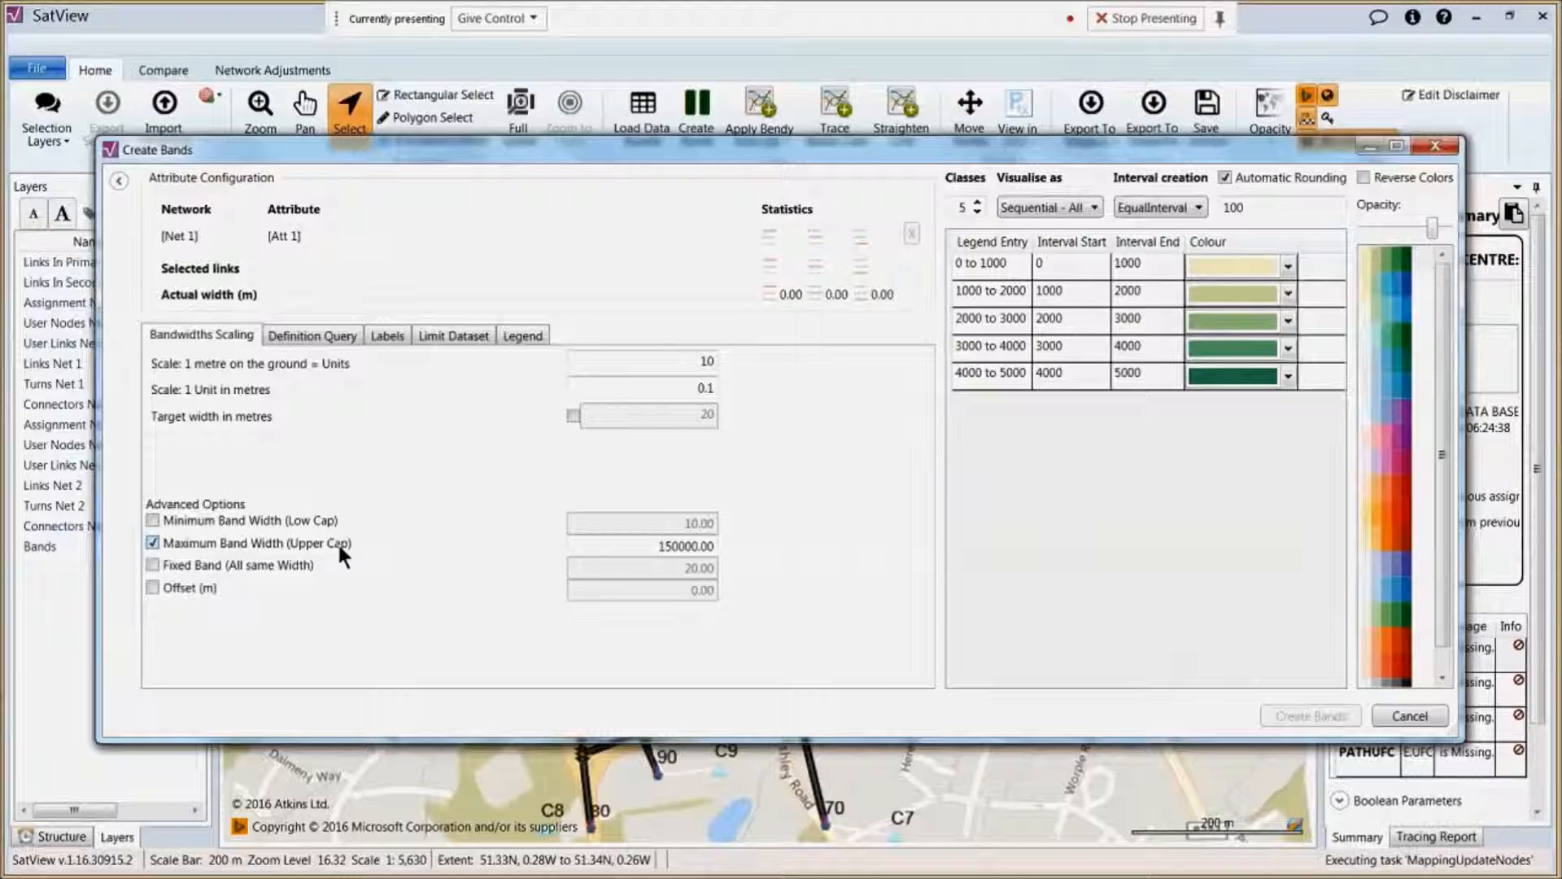
click(339, 547)
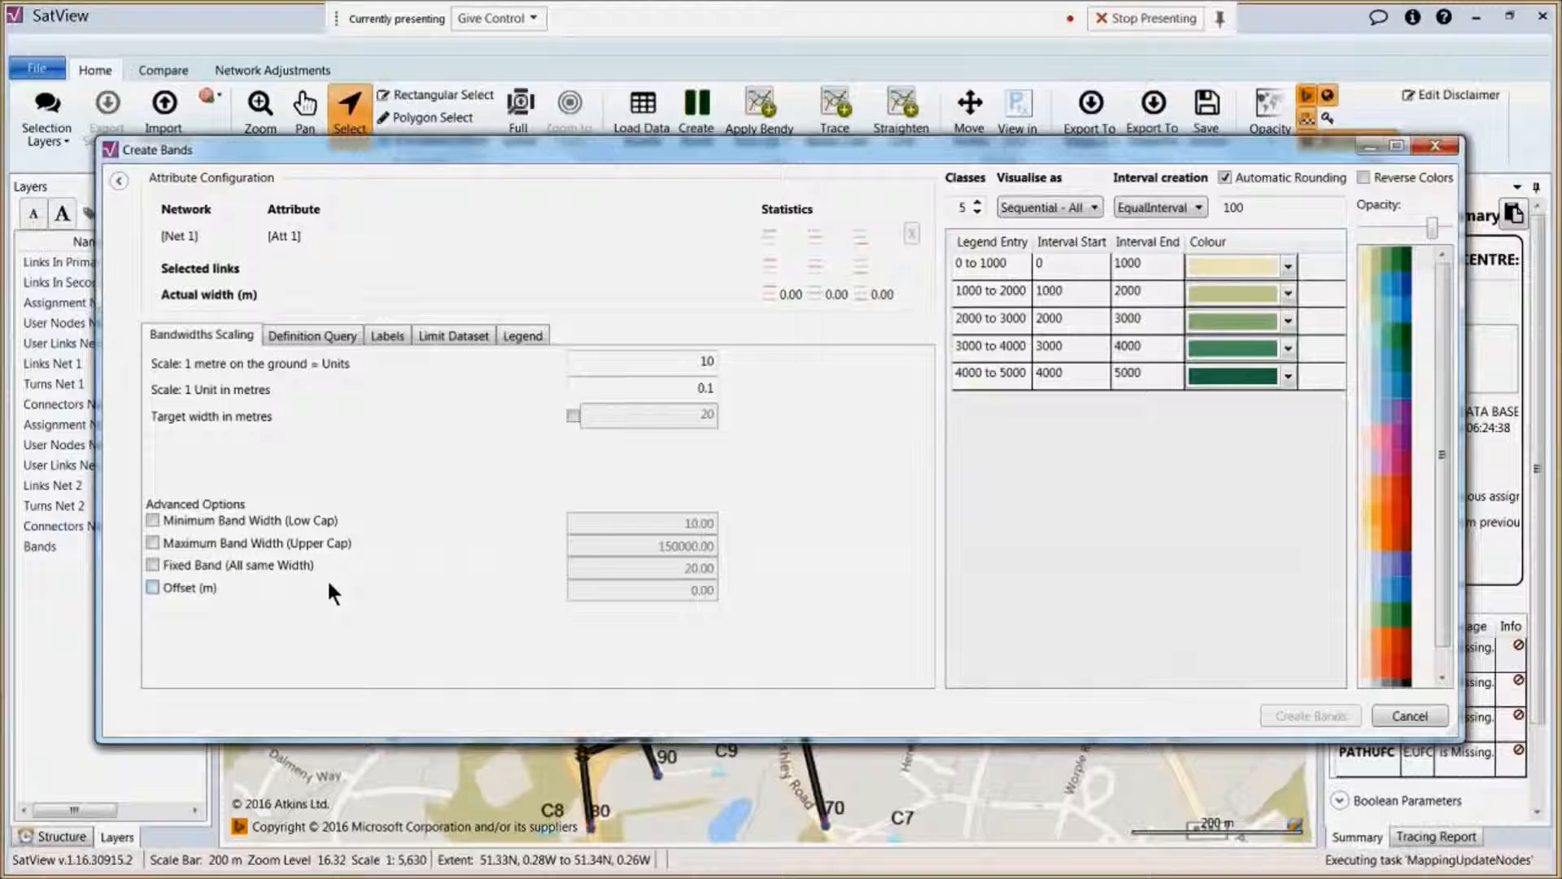
Step: Try absolute-number thresholds with minimum 10 and maximum 1000 in the definition query, and disable them again
click(315, 338)
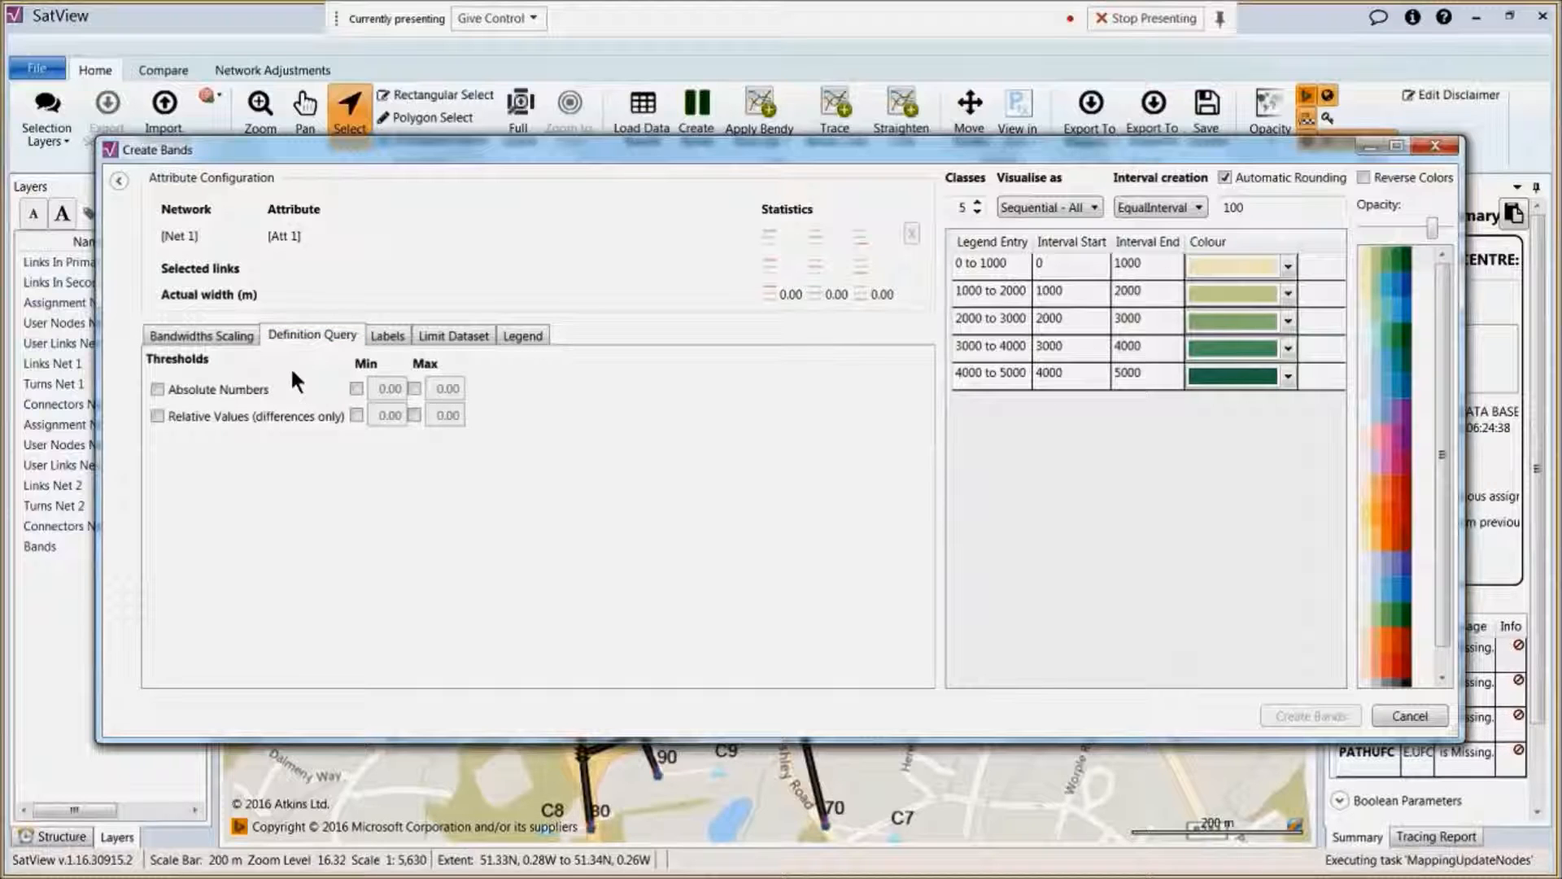
click(255, 391)
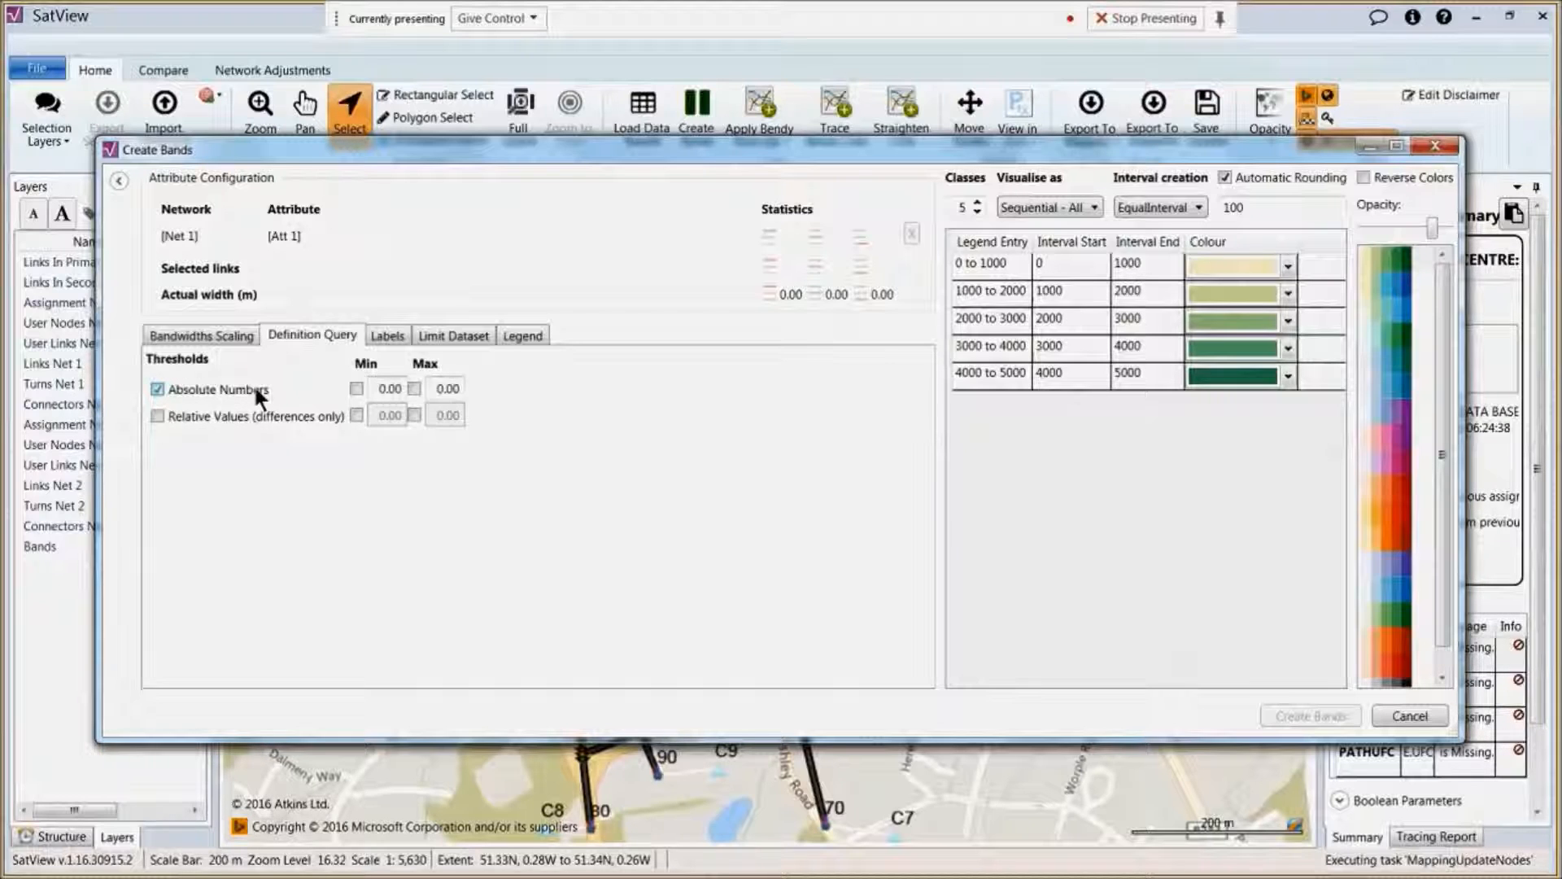
click(383, 392)
text(1)
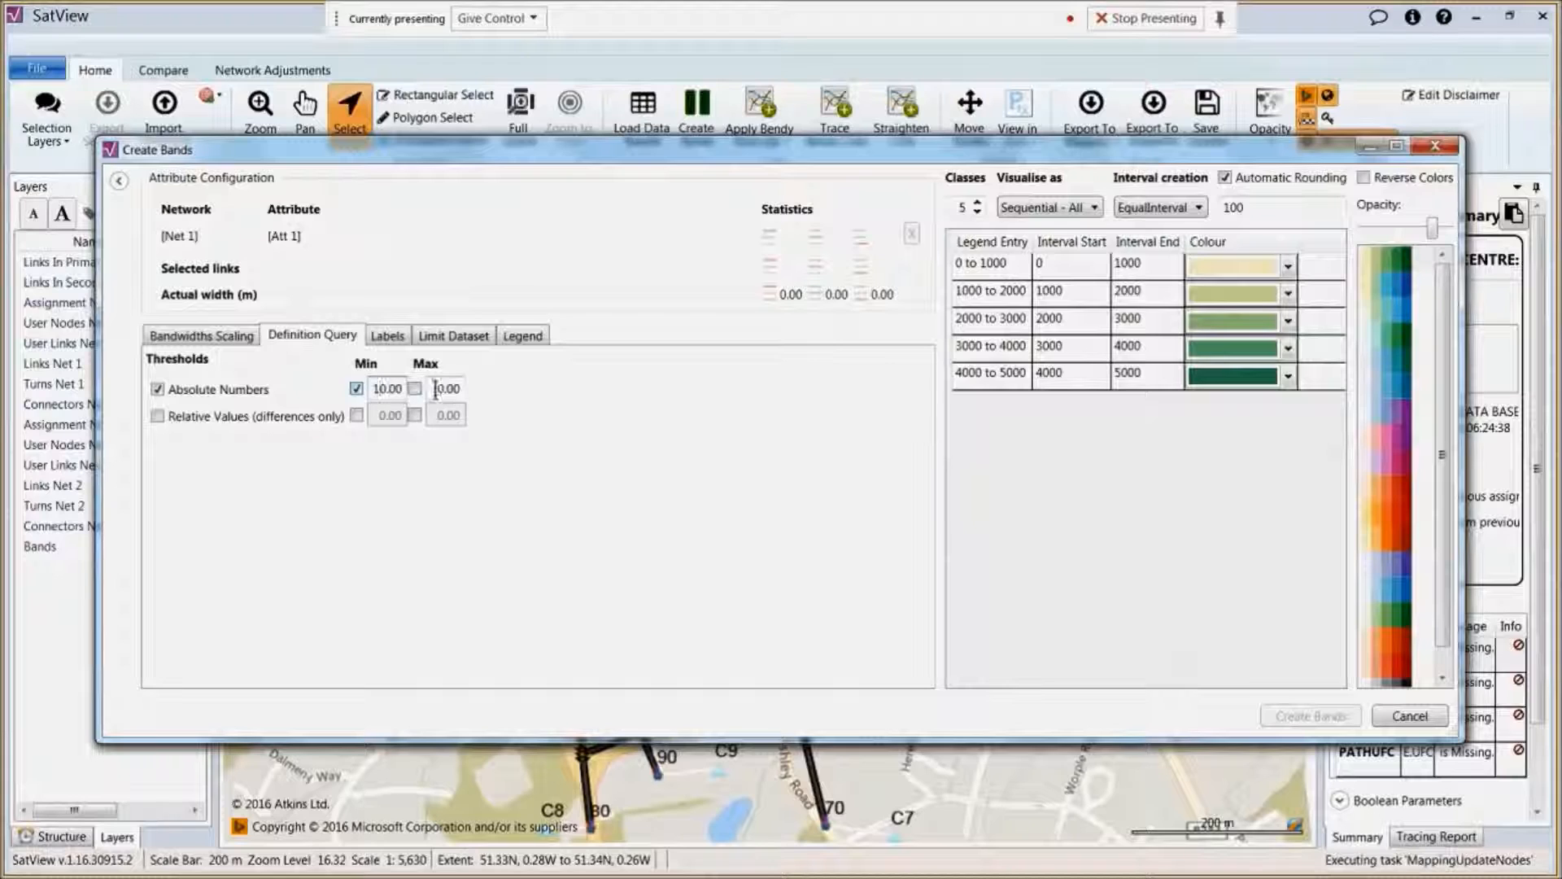
click(419, 387)
click(432, 388)
text(100)
click(194, 391)
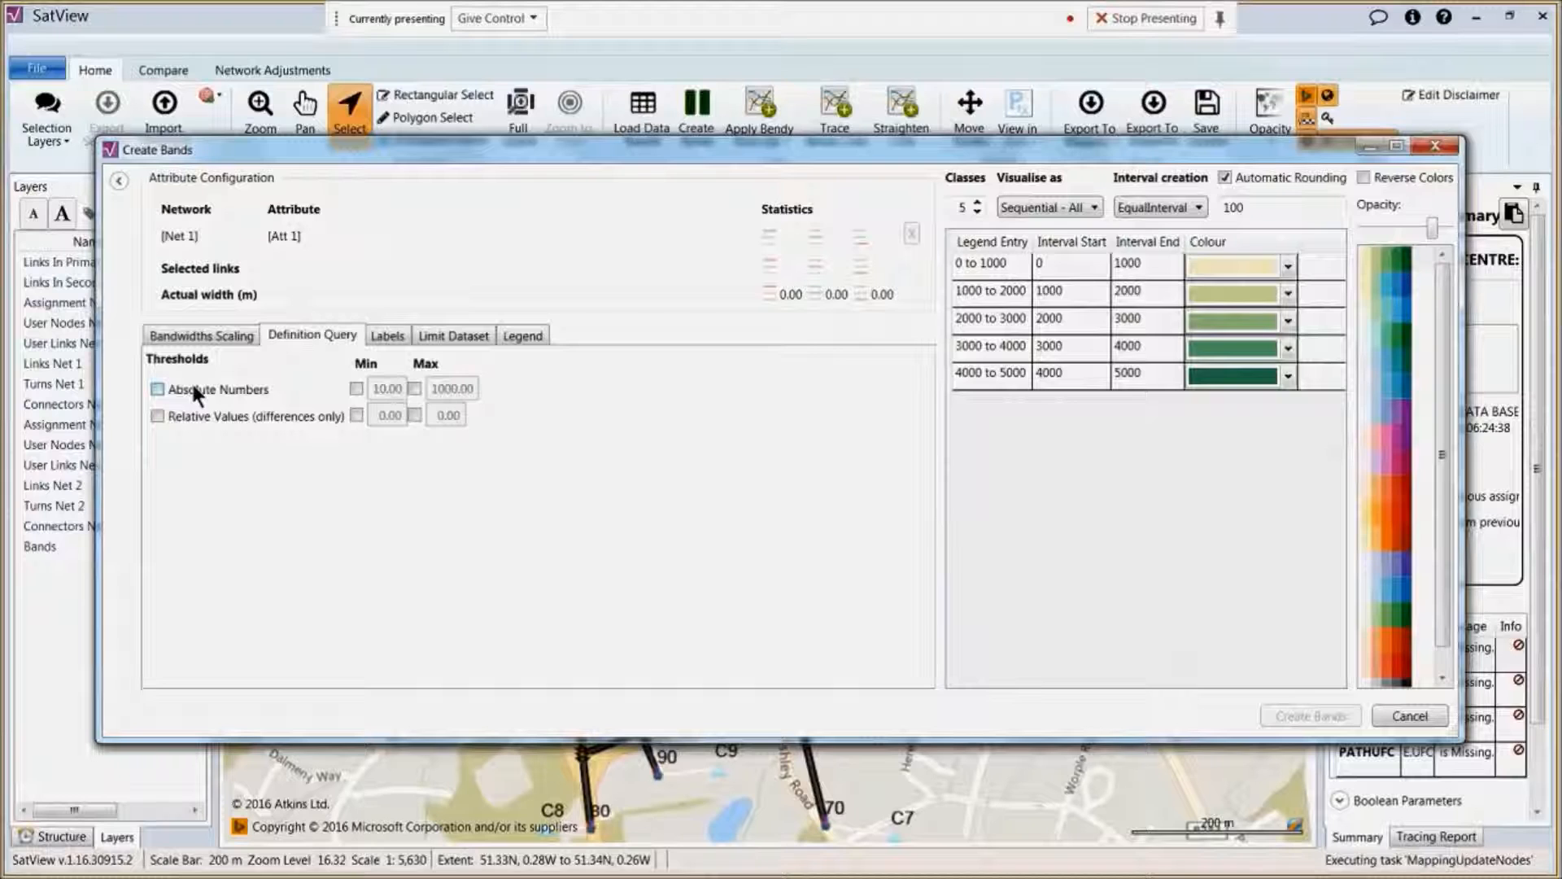
Step: Try the Round to Nearest option for the band labels and disable it again
click(390, 334)
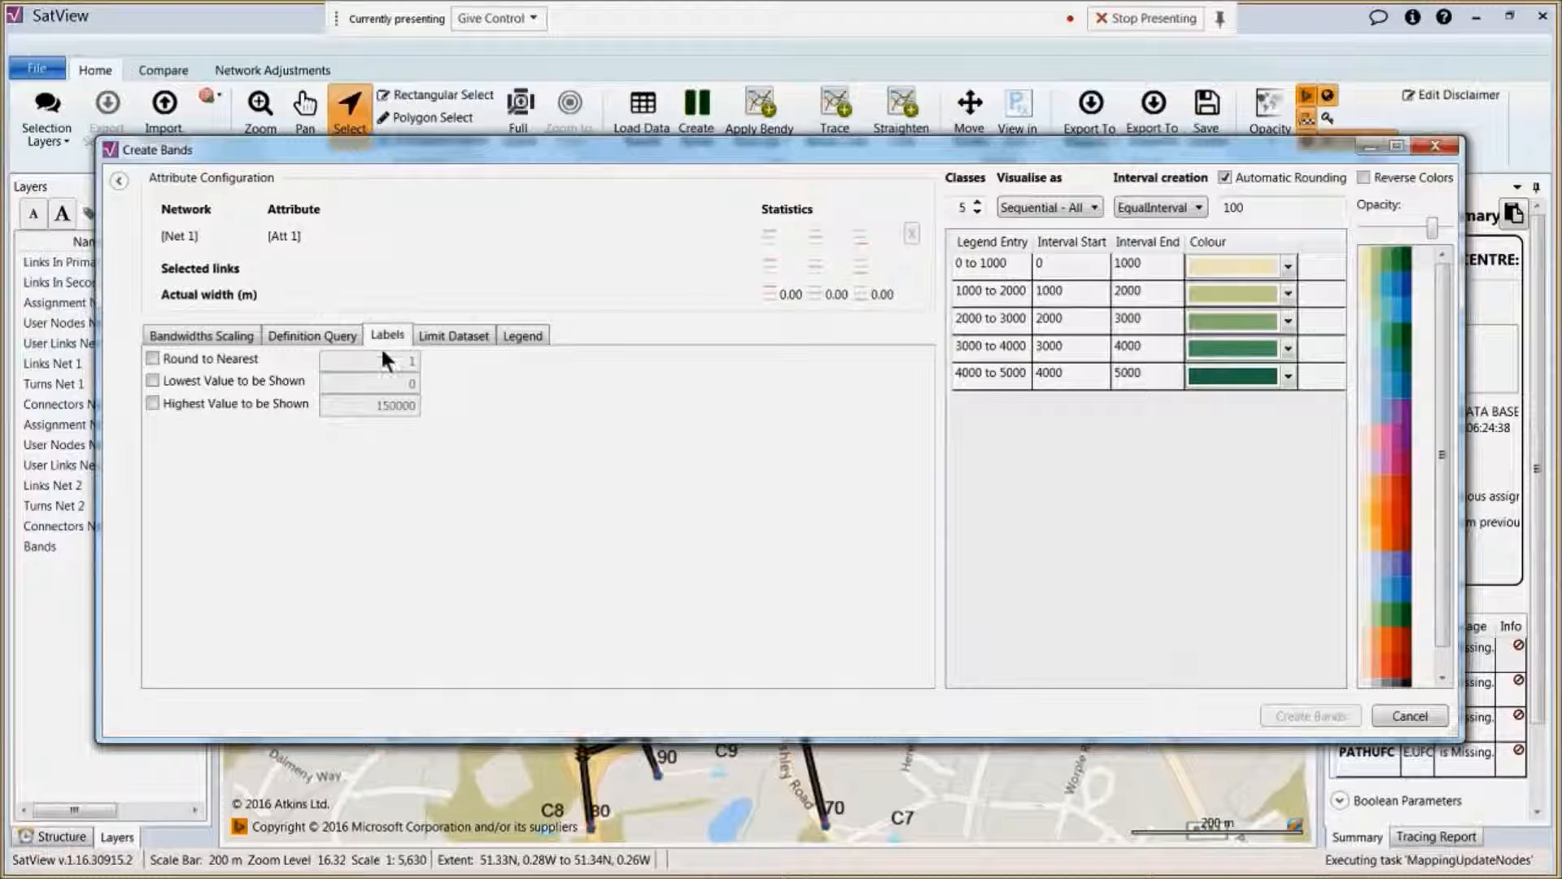
click(252, 359)
click(252, 359)
Step: Limit the band dataset to links in the visible area and display the legend settings
click(456, 333)
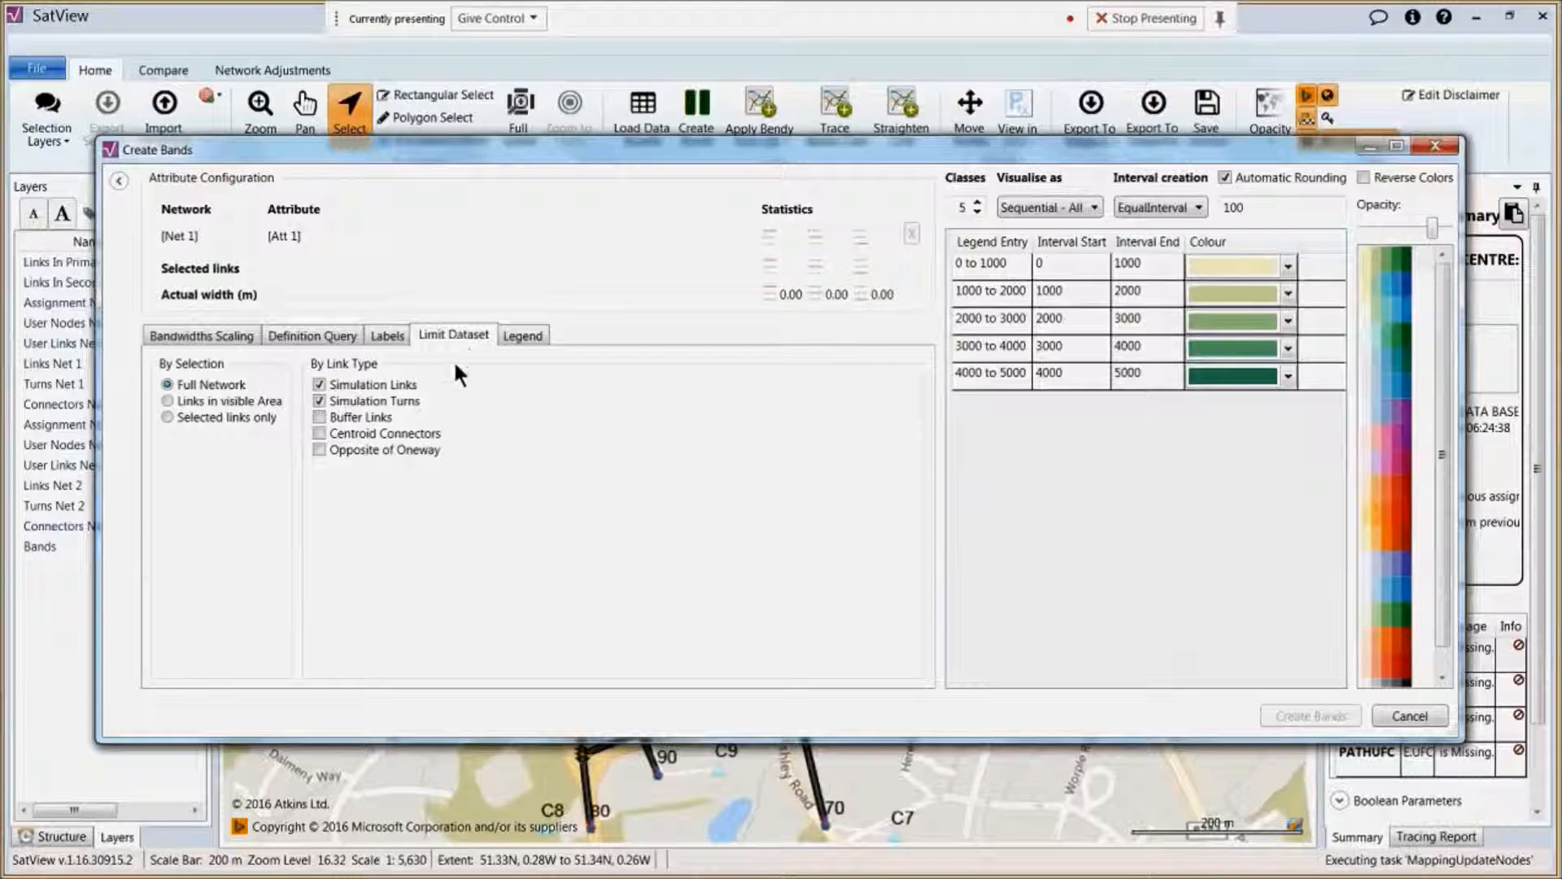
click(231, 418)
click(258, 399)
click(521, 335)
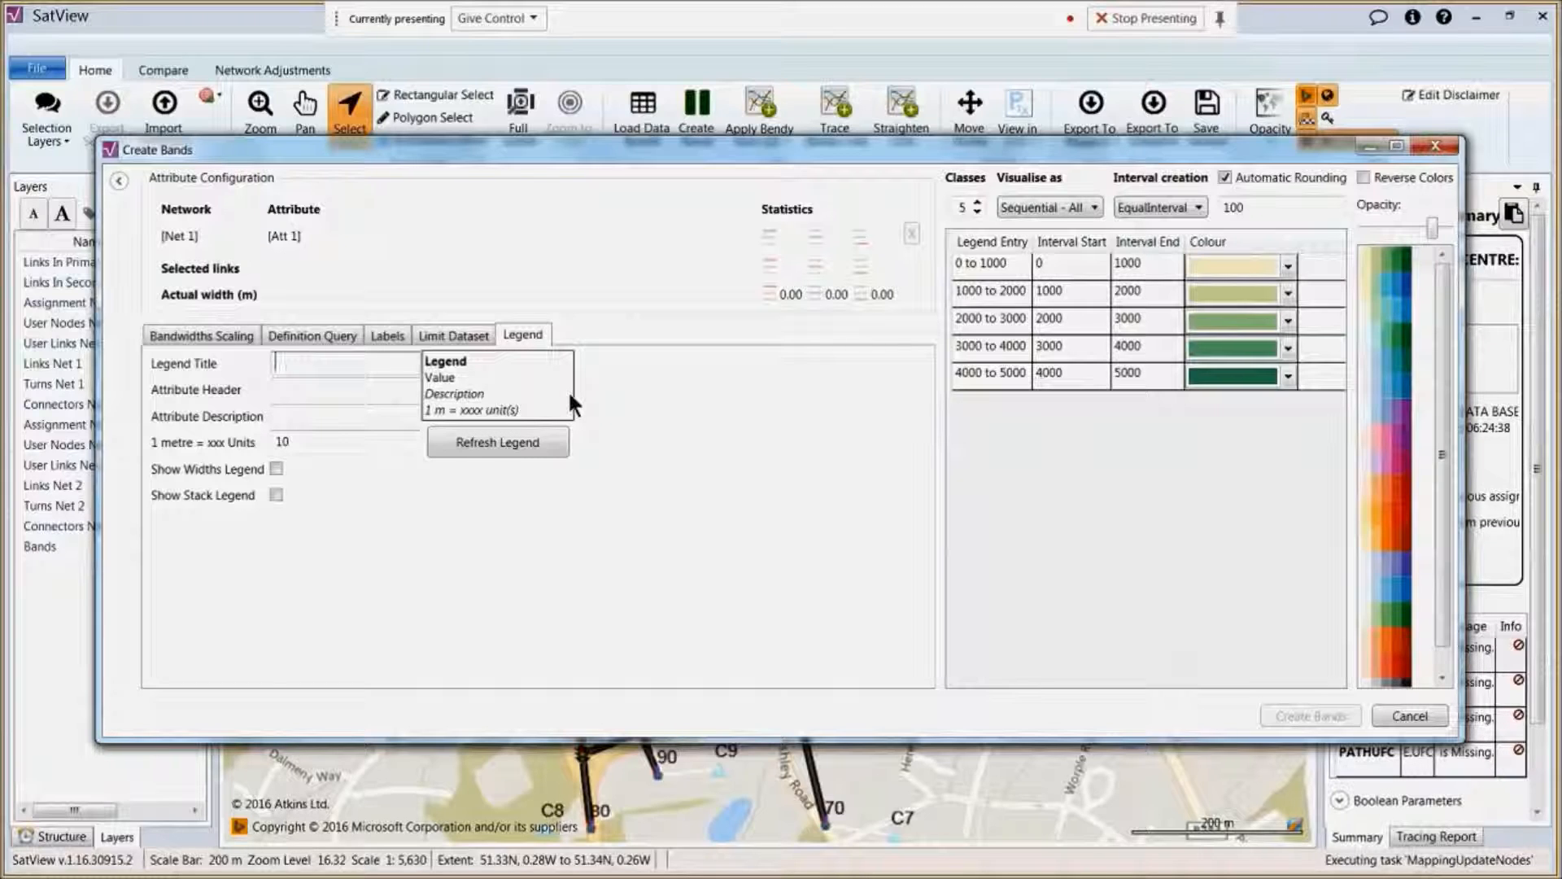
click(1148, 441)
Step: Increase the number of band classes to 10
click(976, 203)
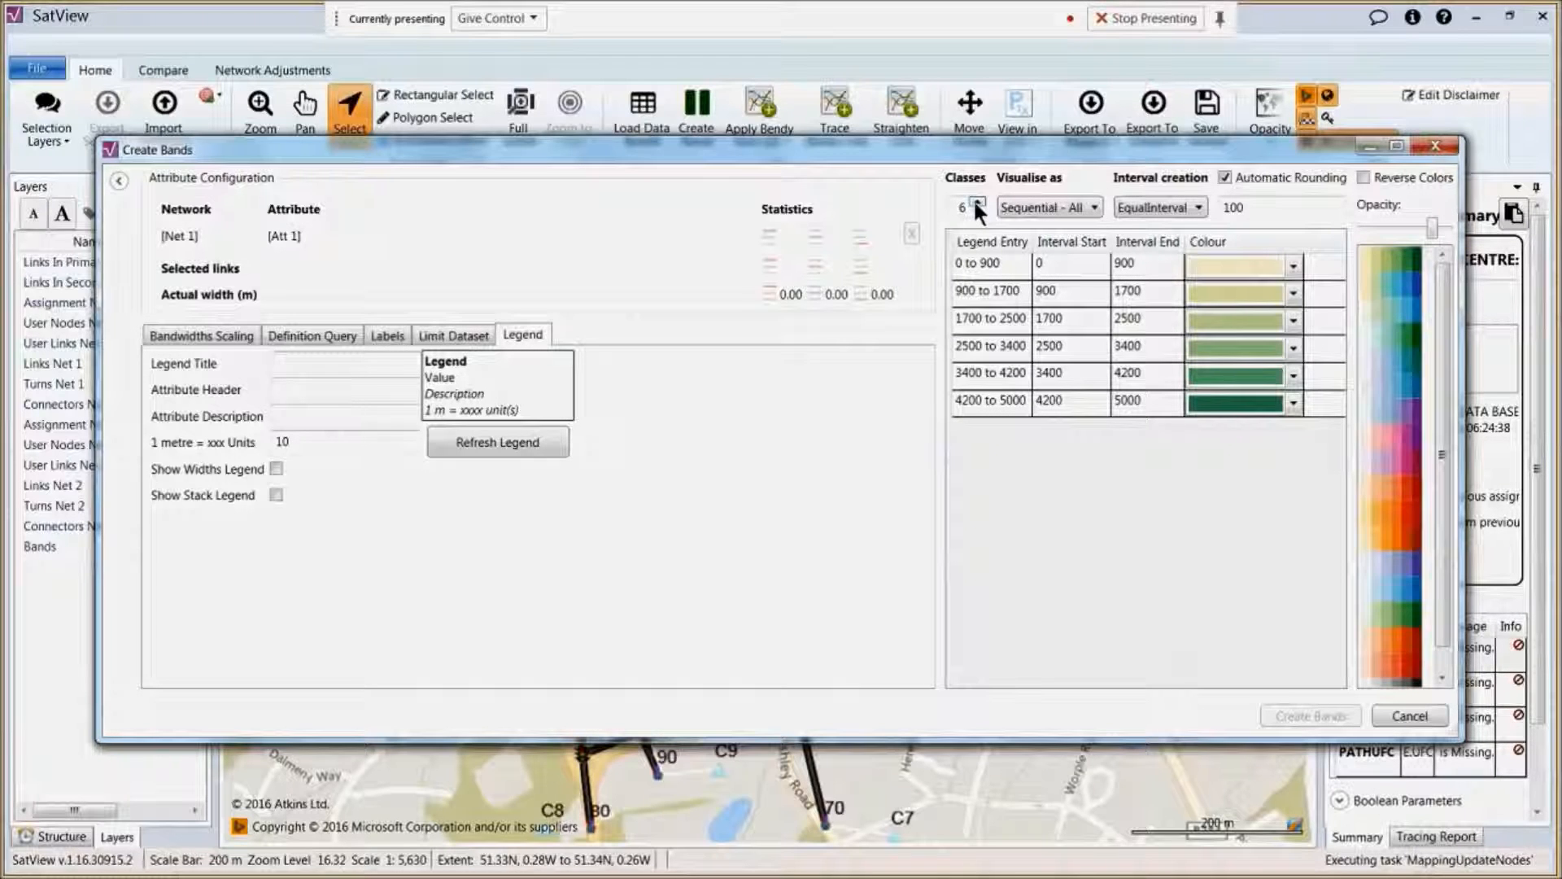
click(975, 201)
click(975, 201)
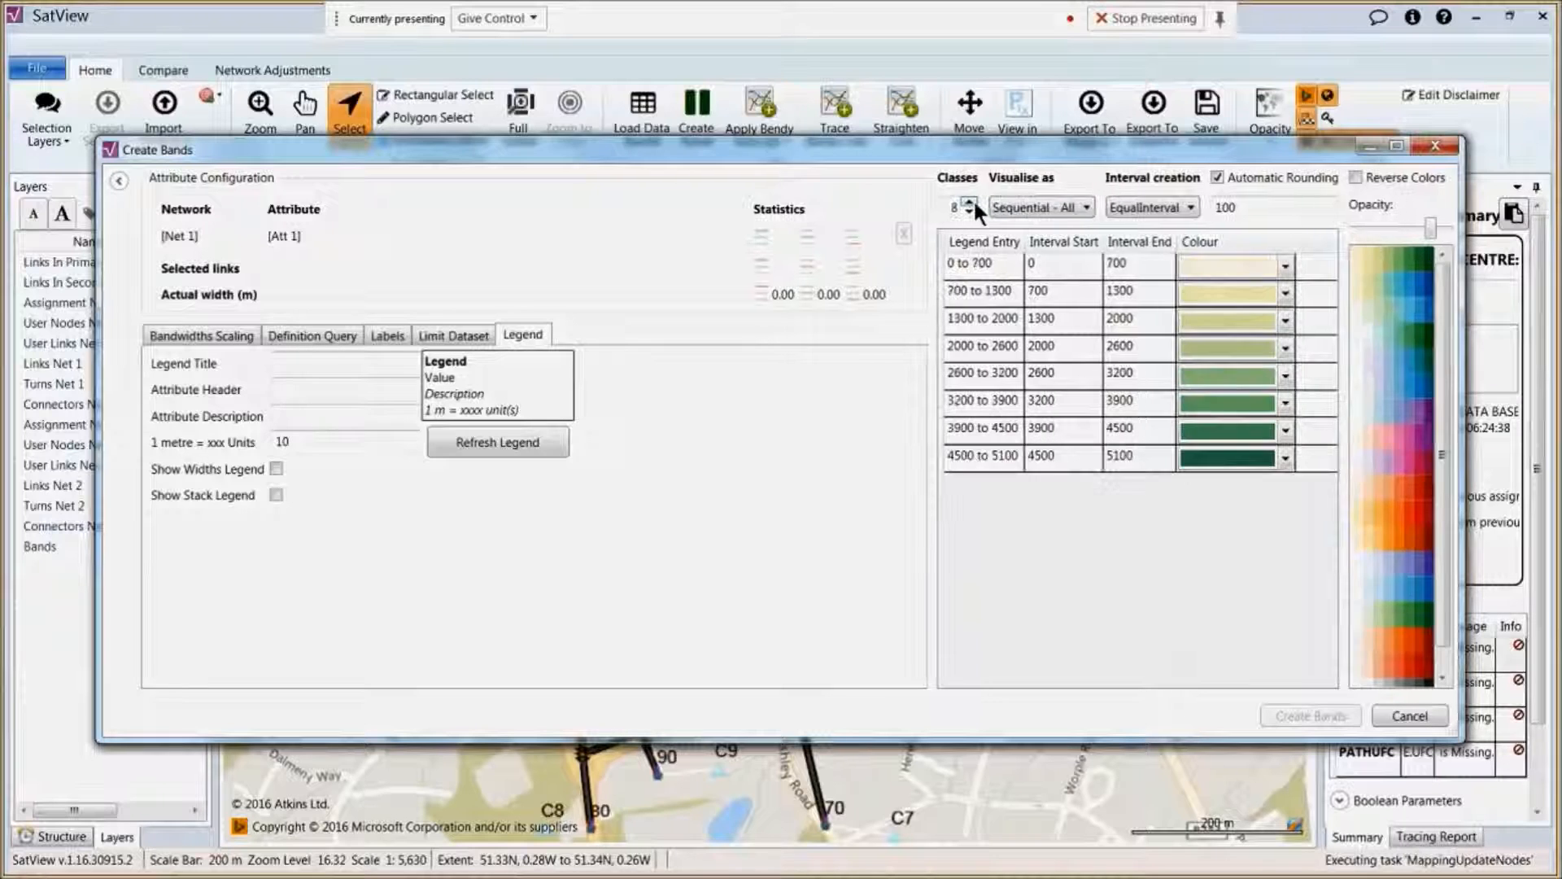
click(972, 200)
click(969, 201)
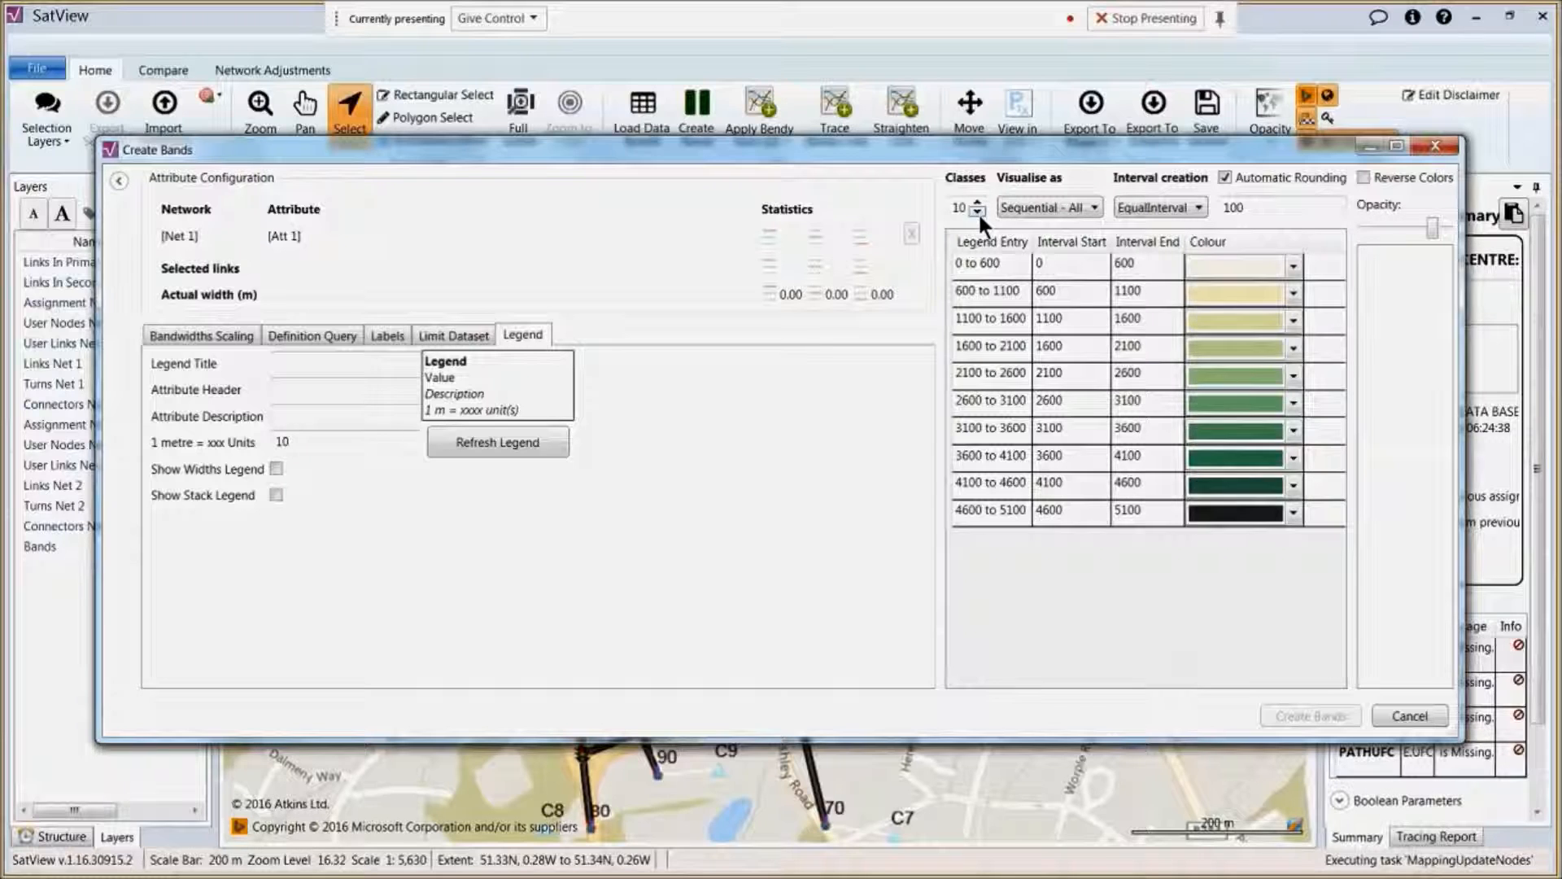
Step: Reduce the number of band classes to 5
click(978, 212)
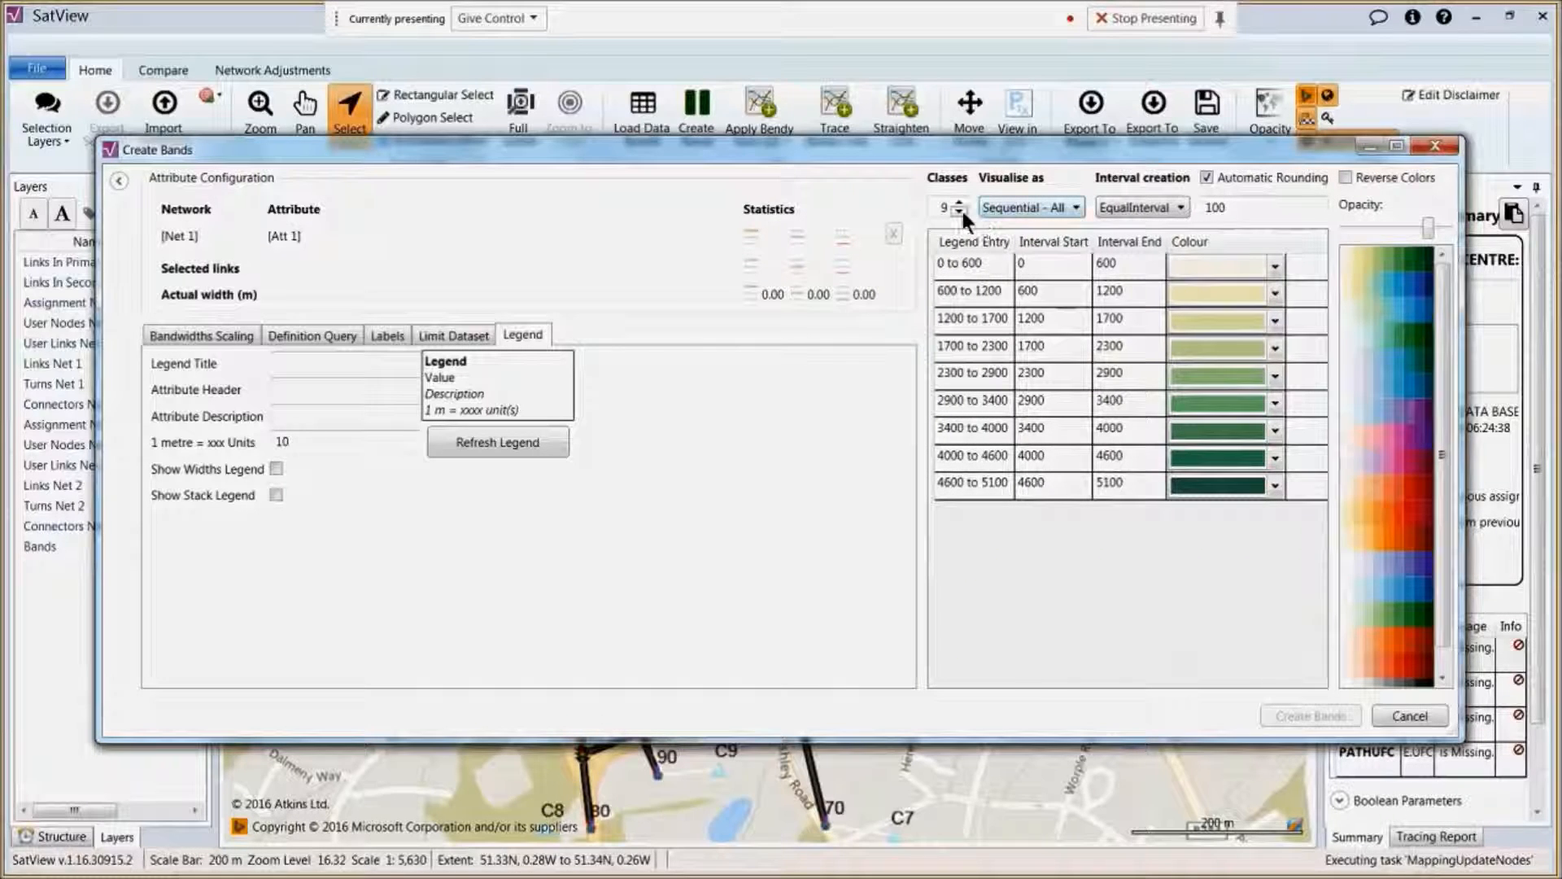
click(960, 210)
click(970, 212)
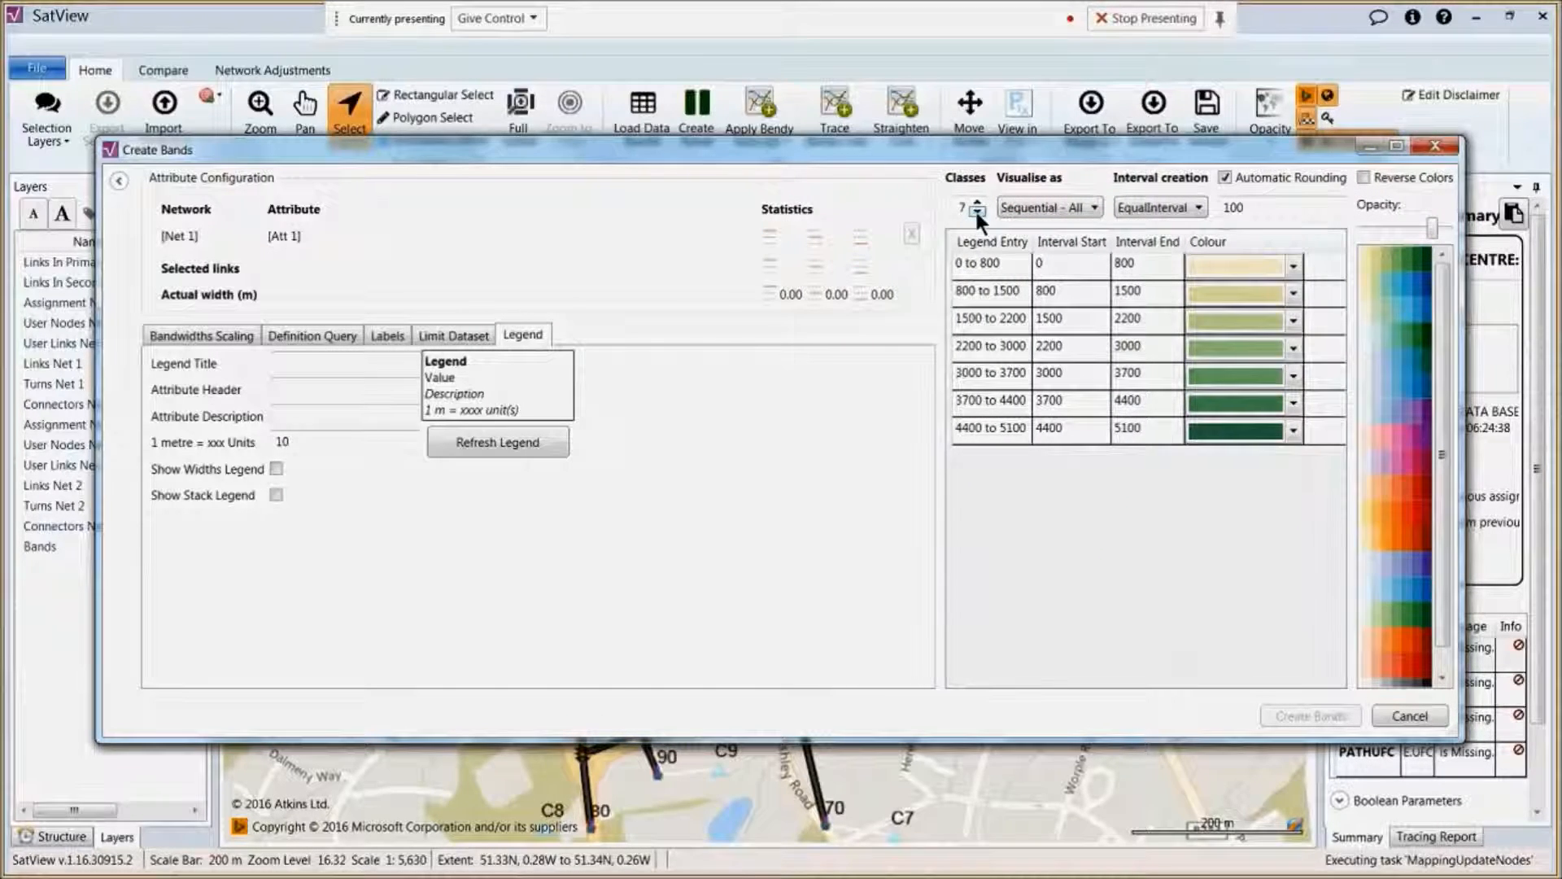
click(976, 210)
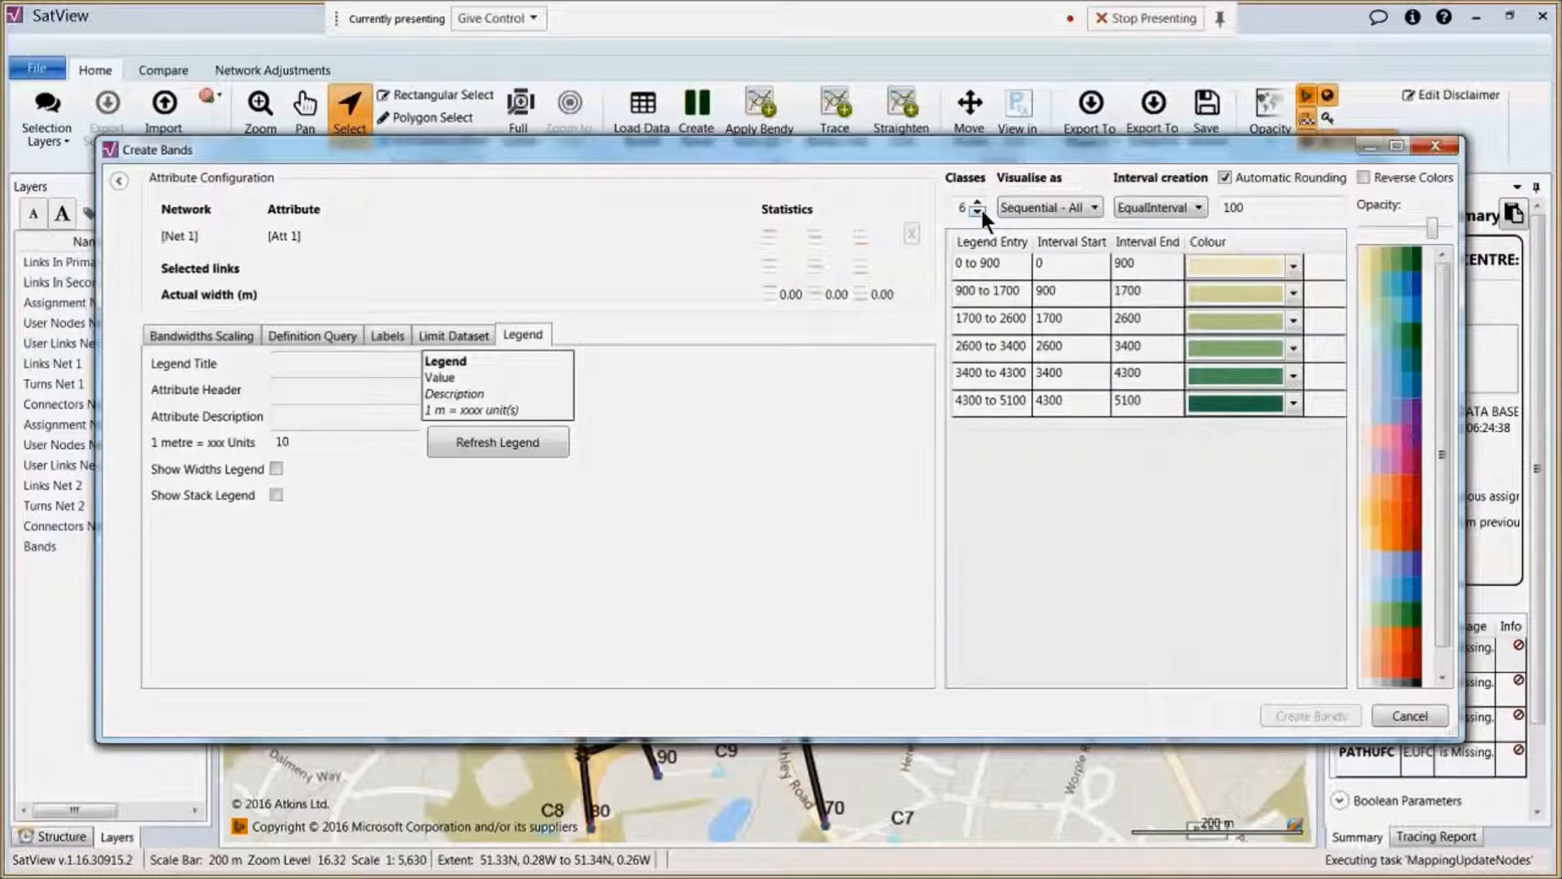
click(980, 209)
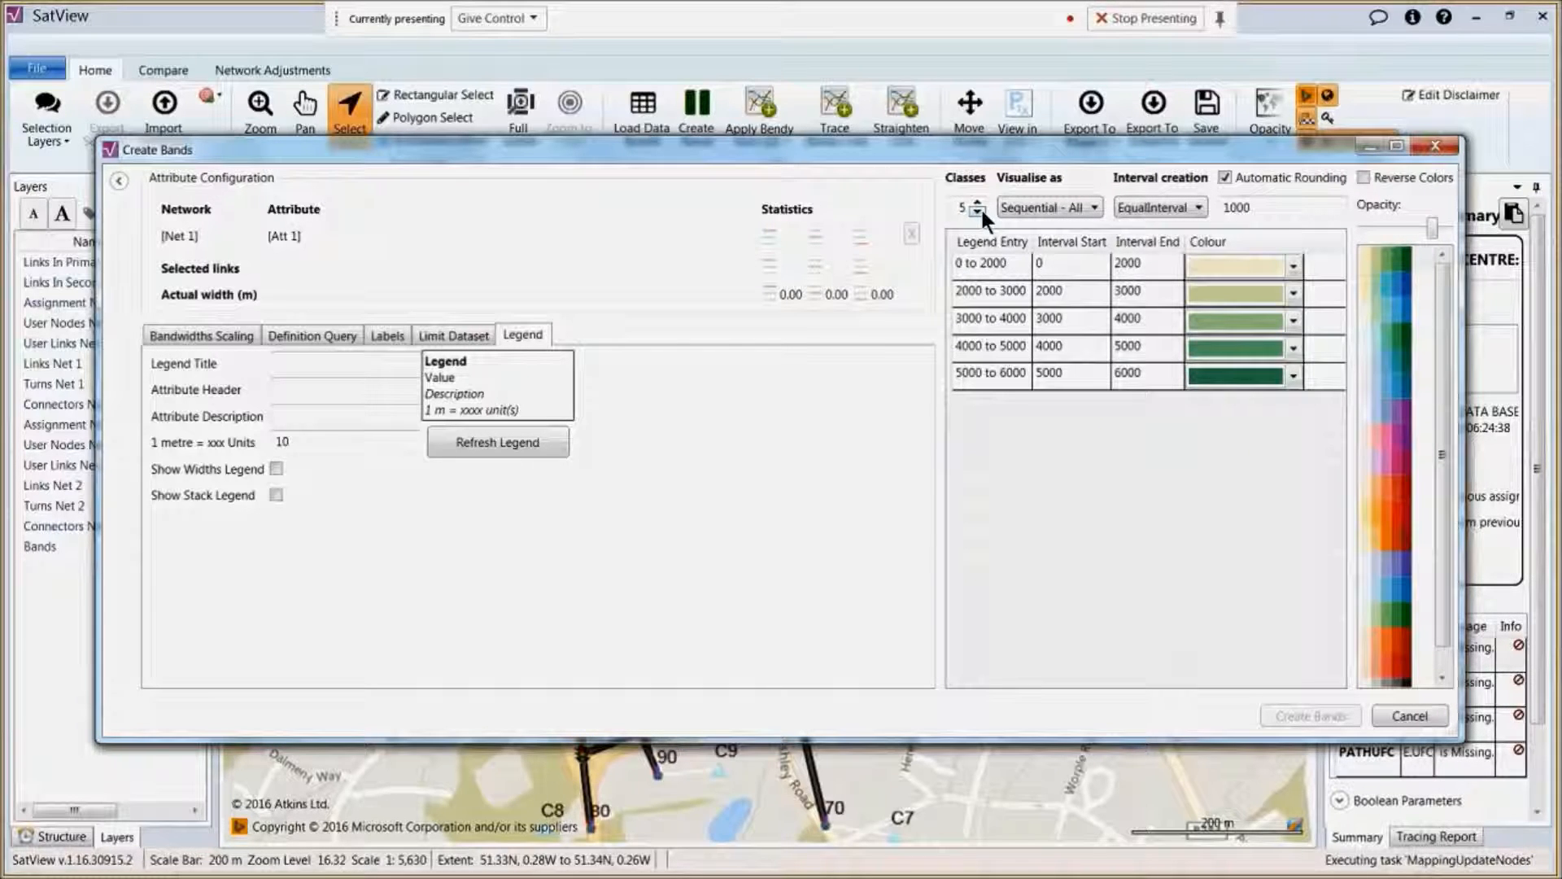
Step: Try the Sequential - Single Hue and Multi Hue visualisations, and apply a multi-hue ramp from pale blue to dark green
click(1022, 207)
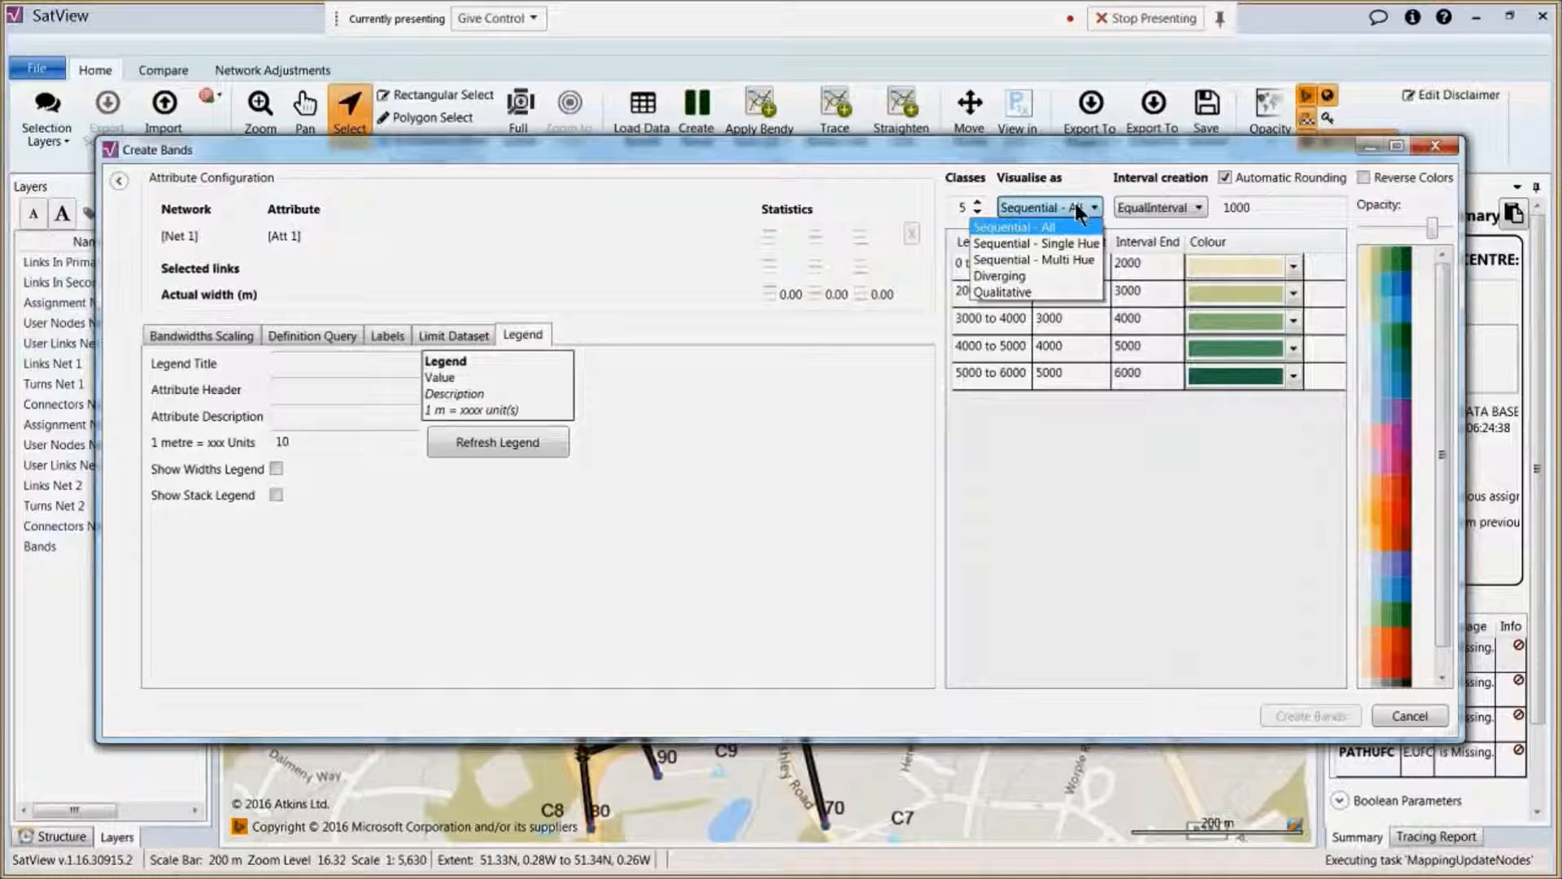
click(1077, 241)
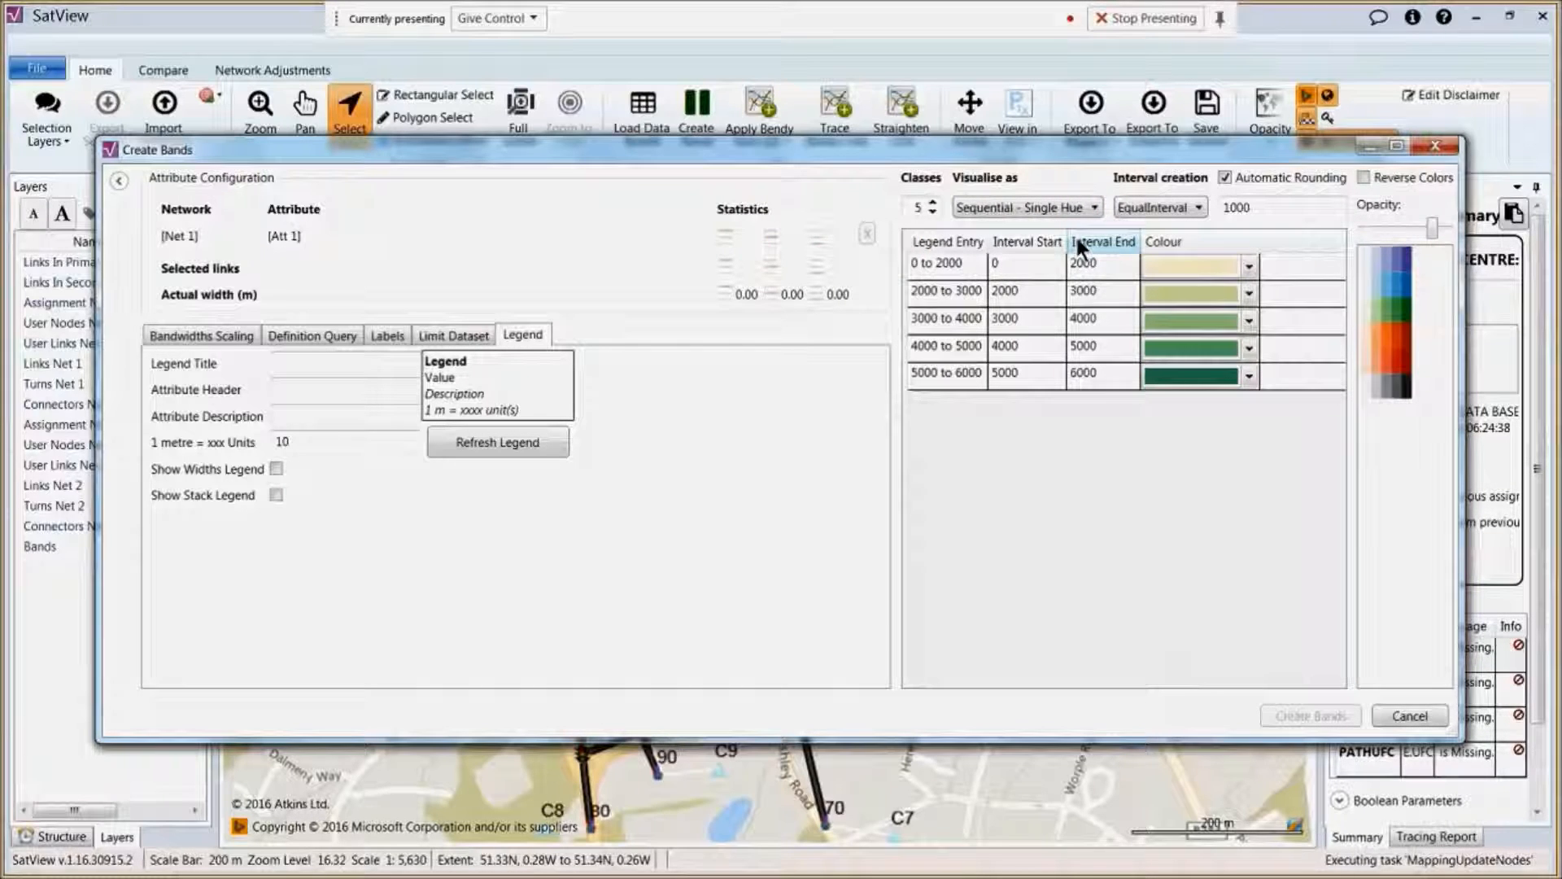
click(1084, 207)
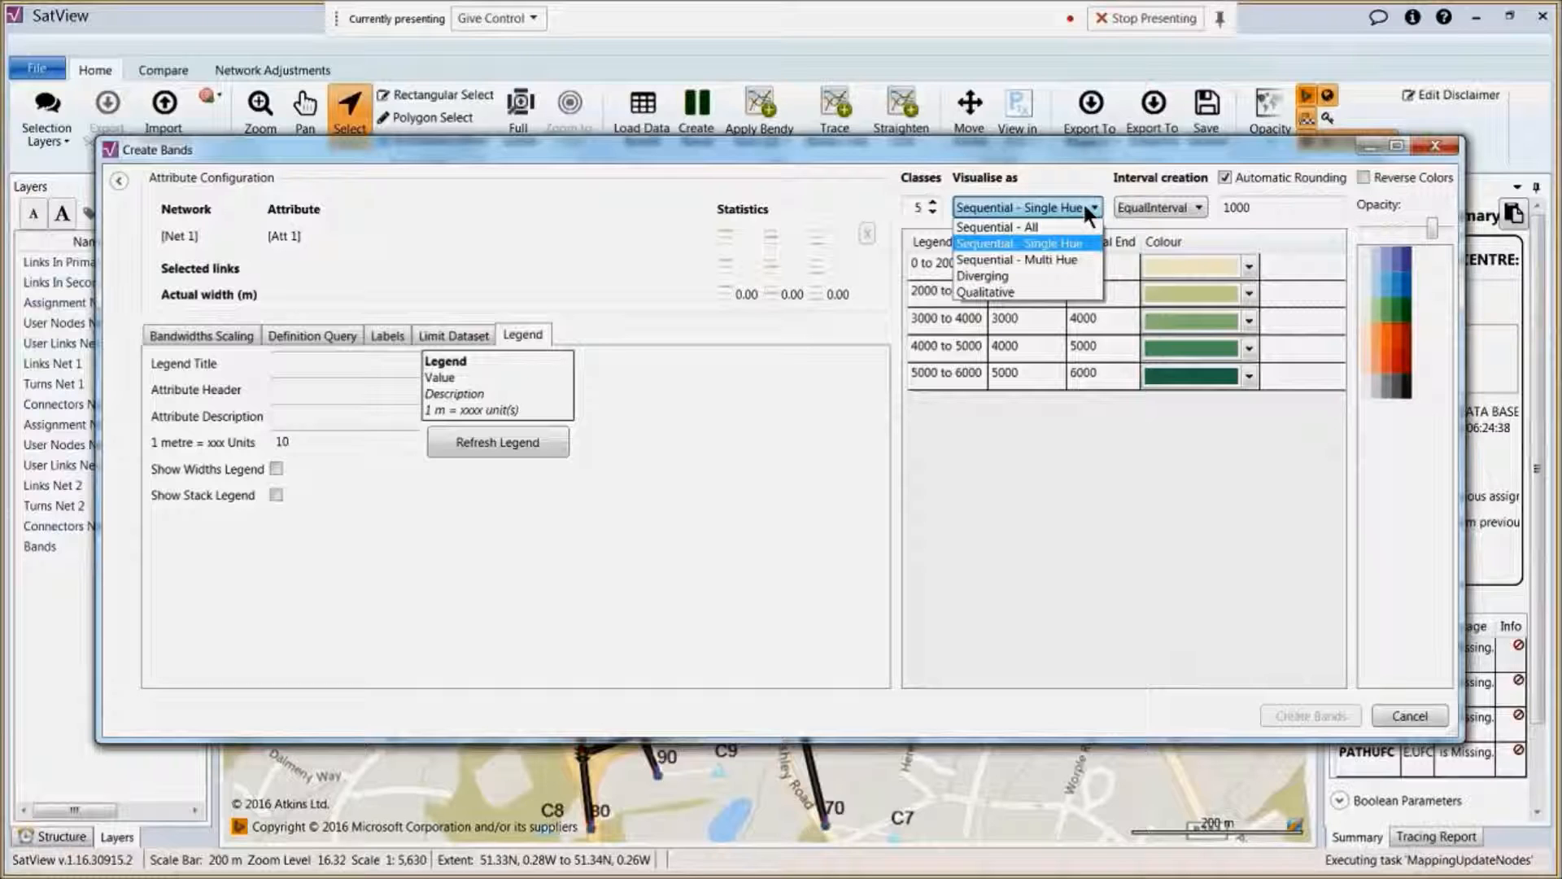
click(1063, 257)
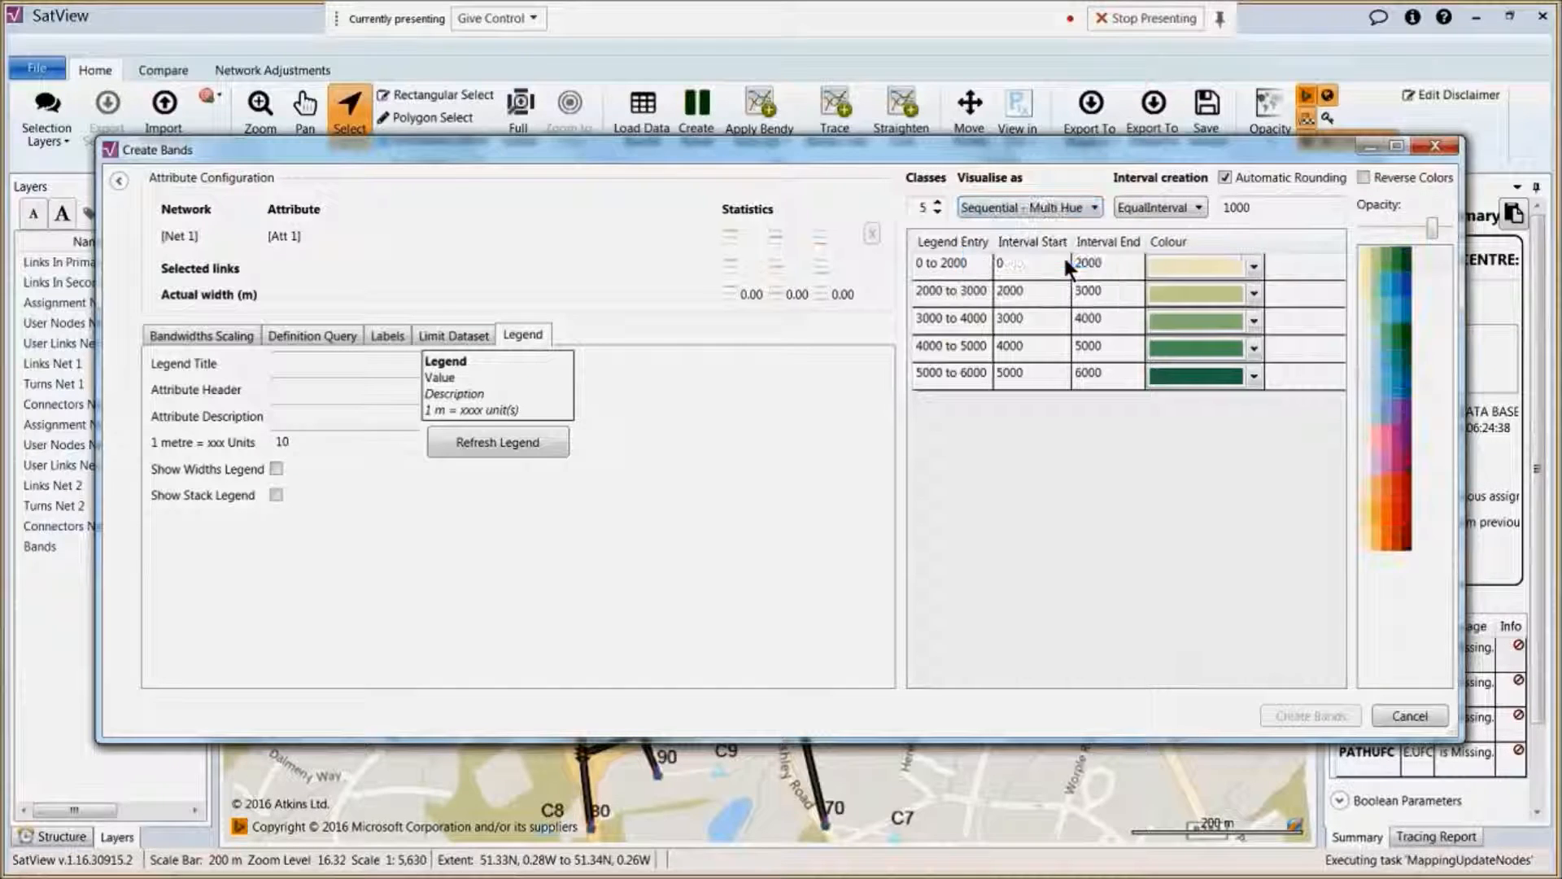
click(1384, 334)
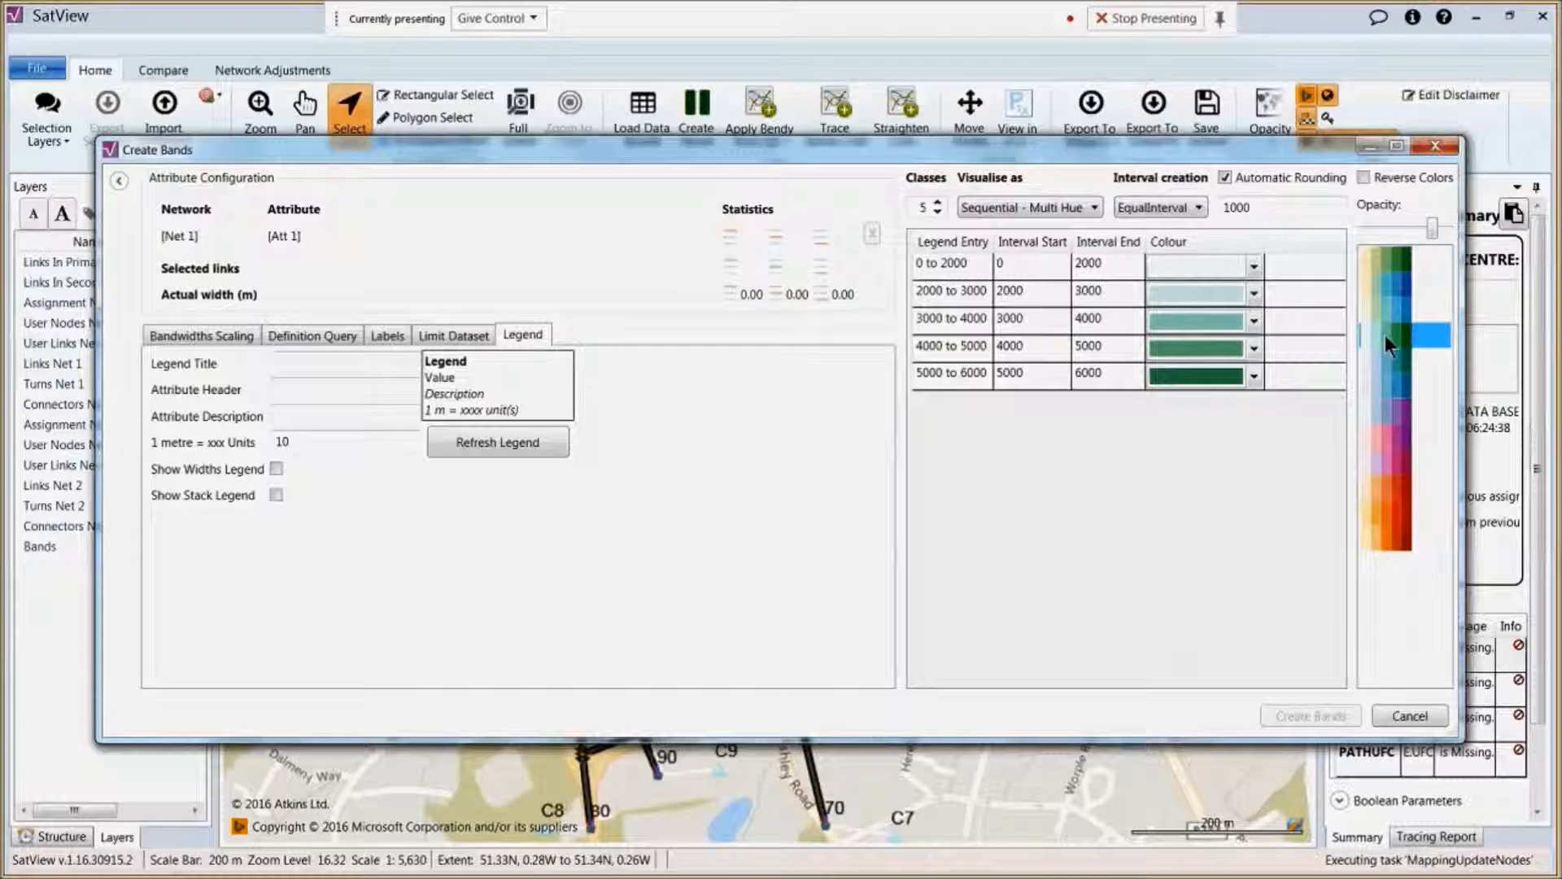
Step: Visualise the bands as Diverging and apply the red-to-blue colour ramp with a pale yellow middle
click(1095, 208)
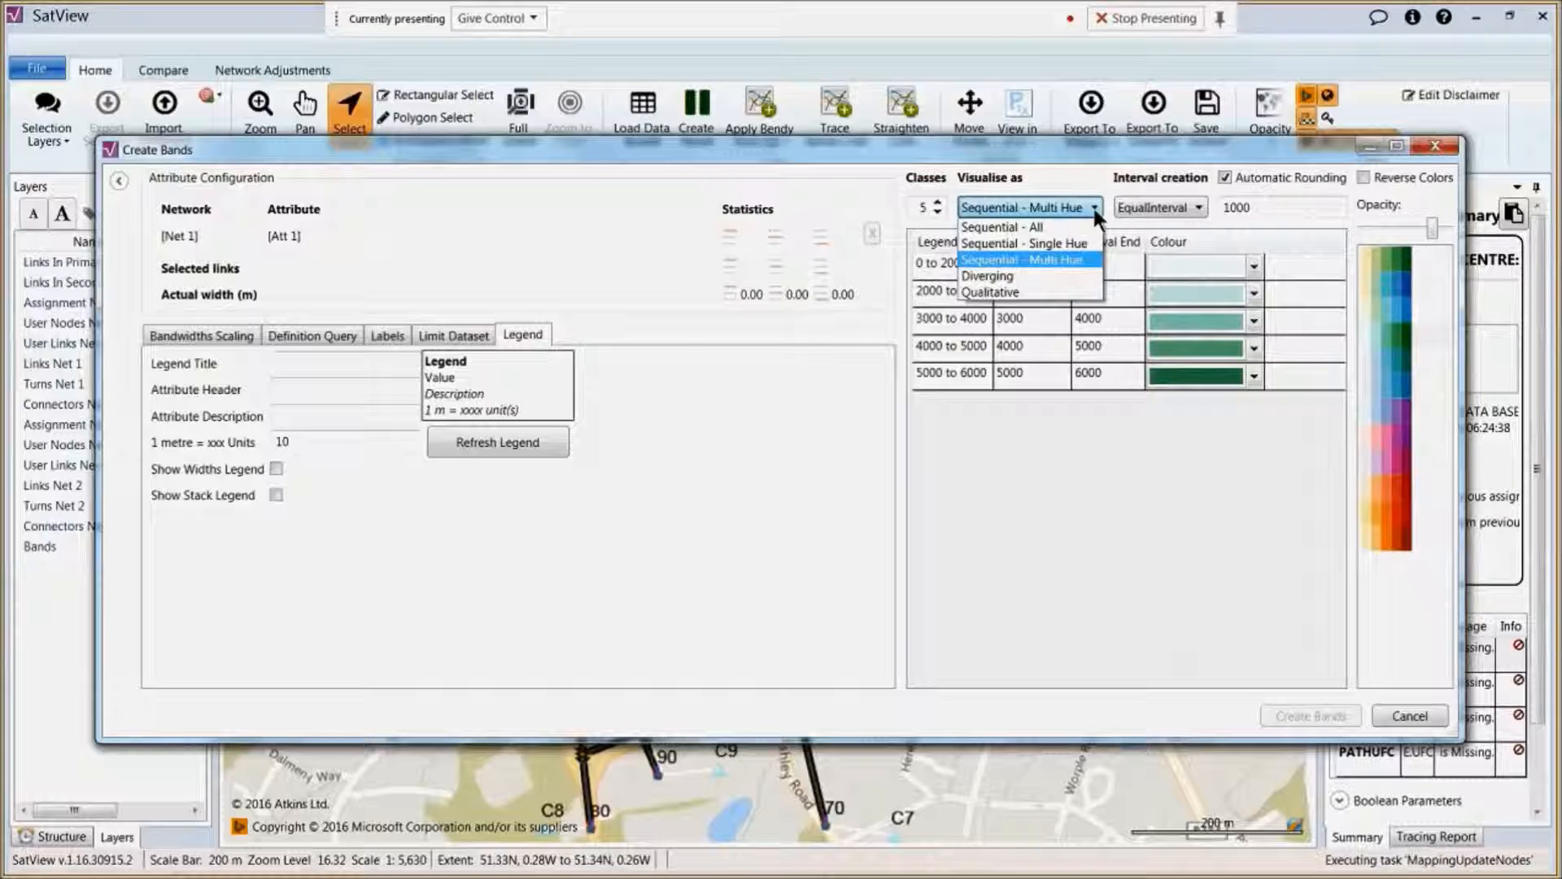
click(1057, 275)
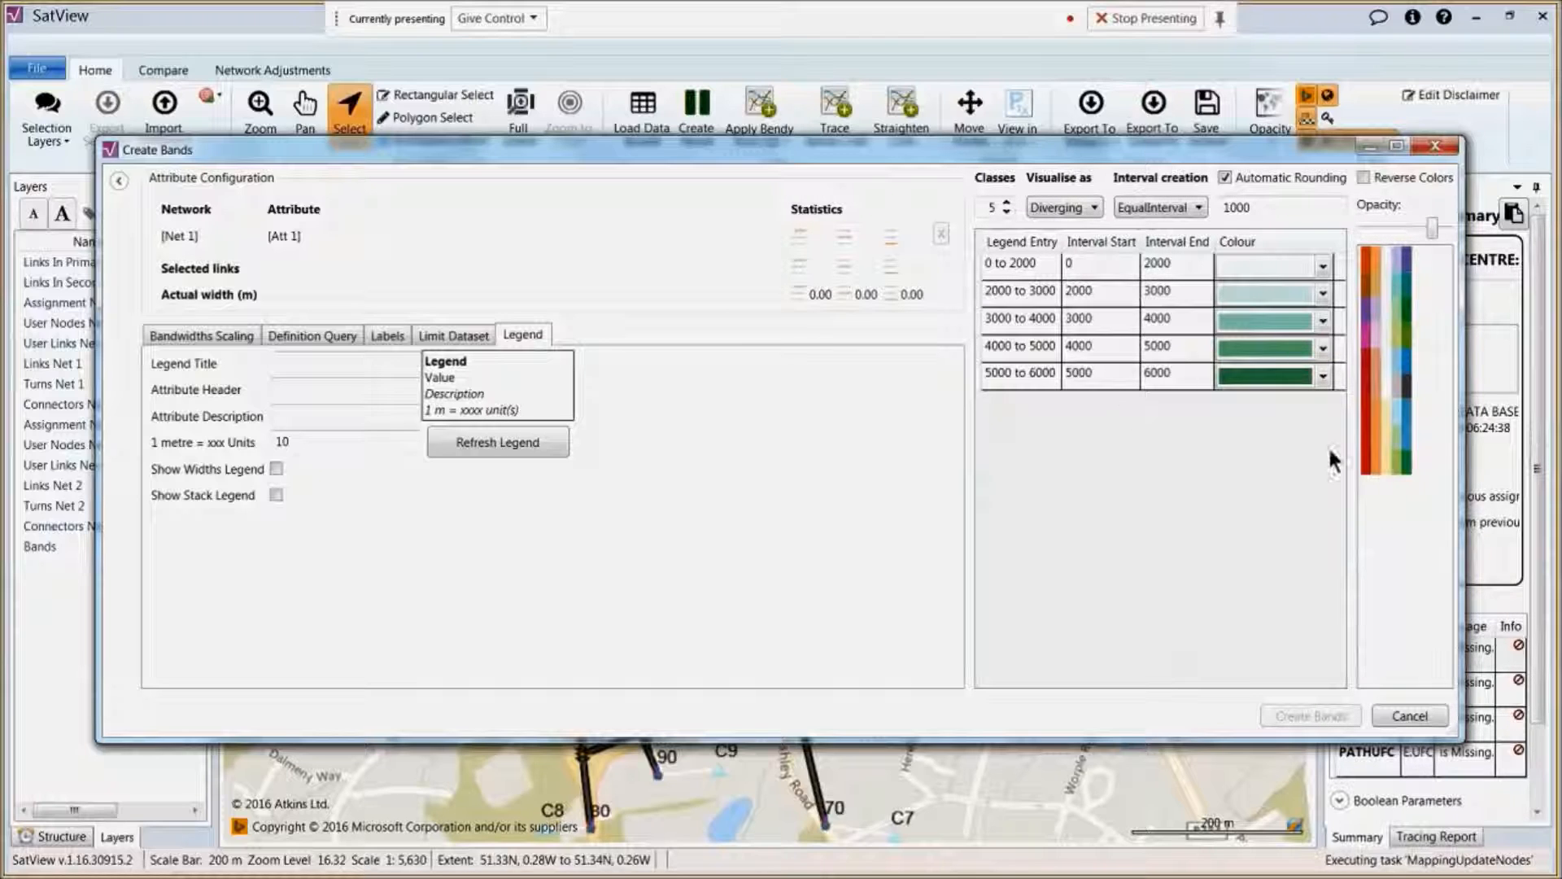
click(1389, 403)
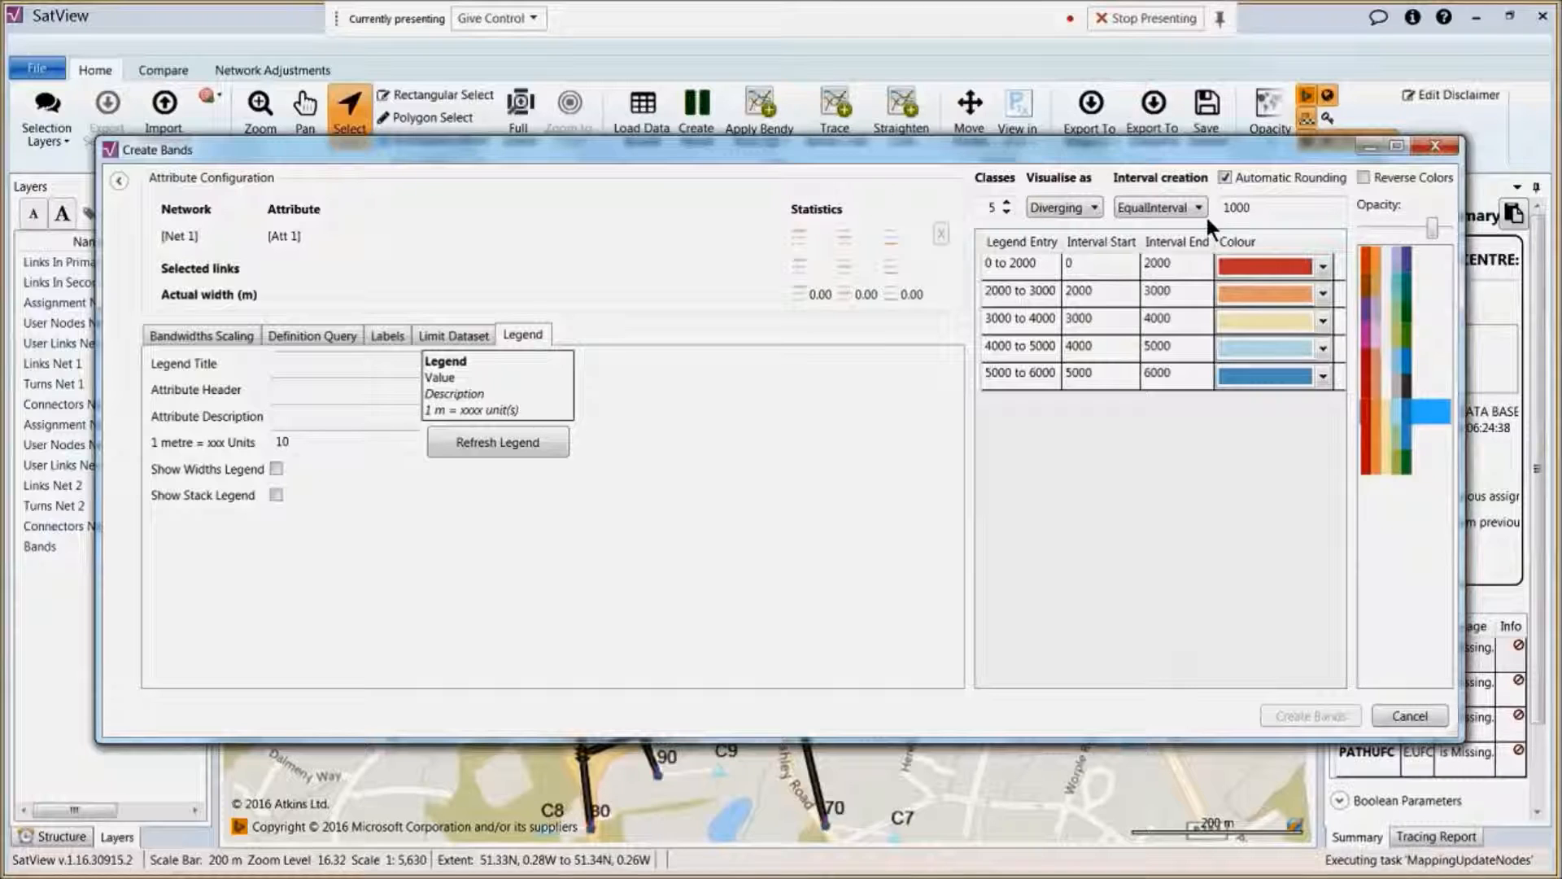
Step: Visualise the bands as Qualitative and apply the teal, orange, purple, pink and olive colour scheme
click(1062, 208)
click(1041, 291)
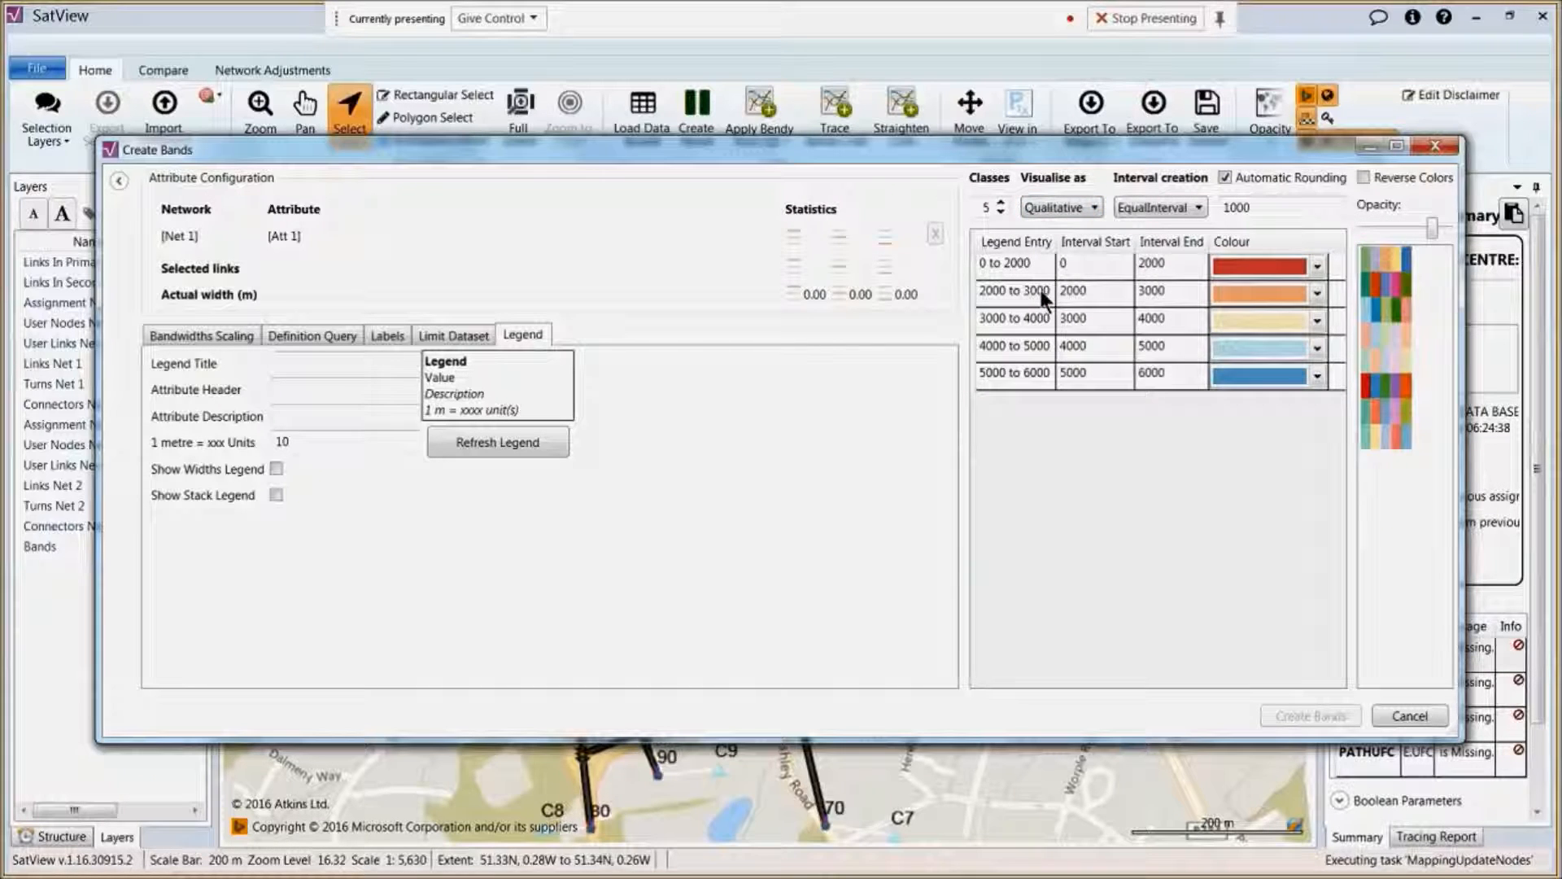
click(1395, 283)
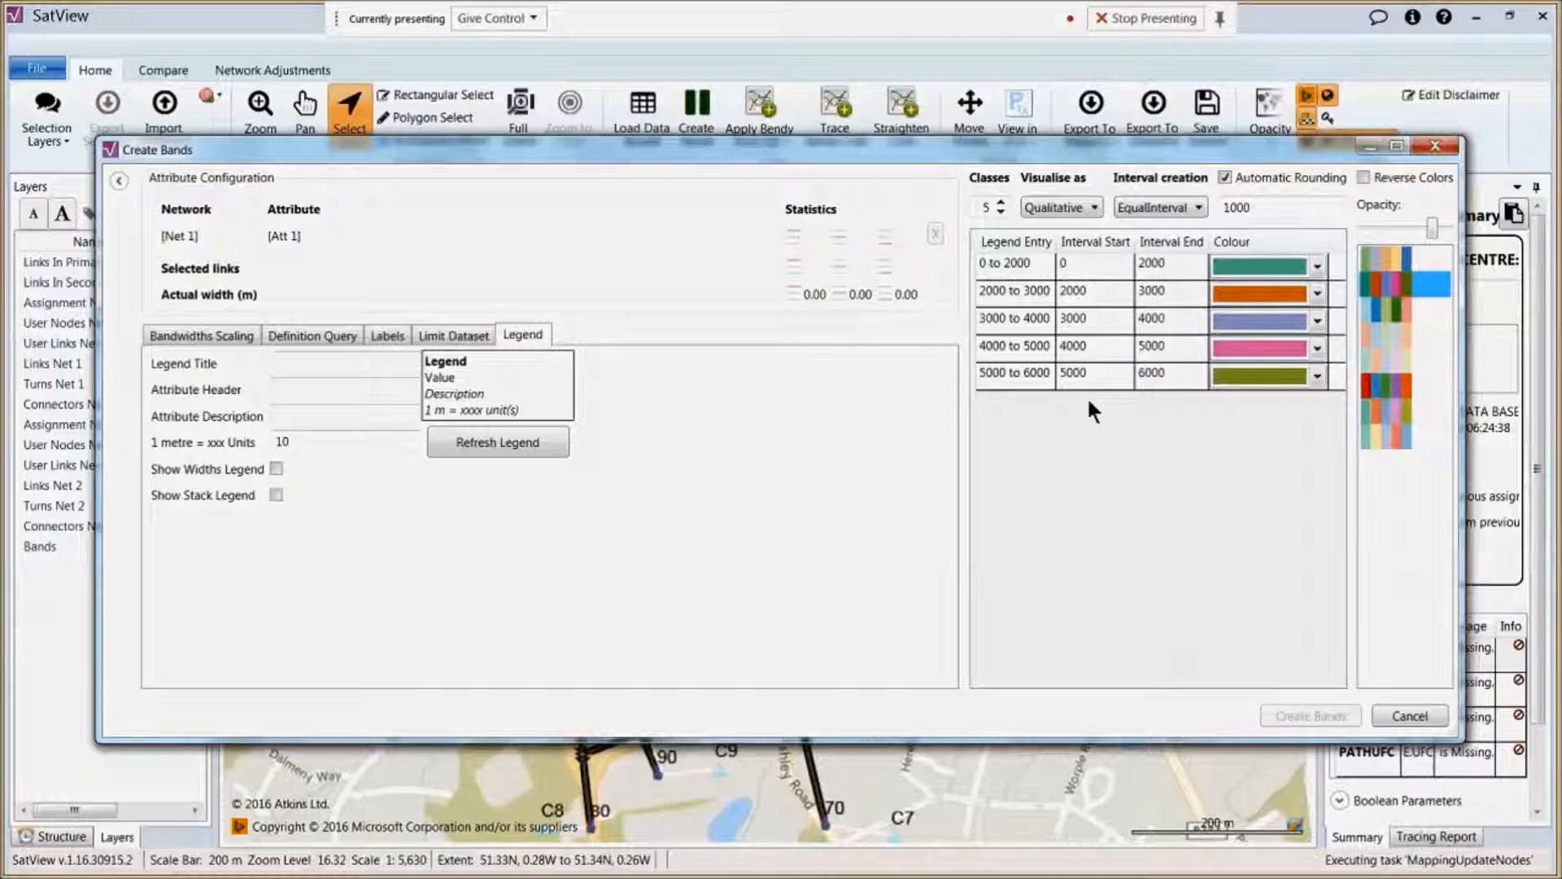
Step: Load all fields of the Quick Result - Basic information bundle into the band attribute selection
click(119, 180)
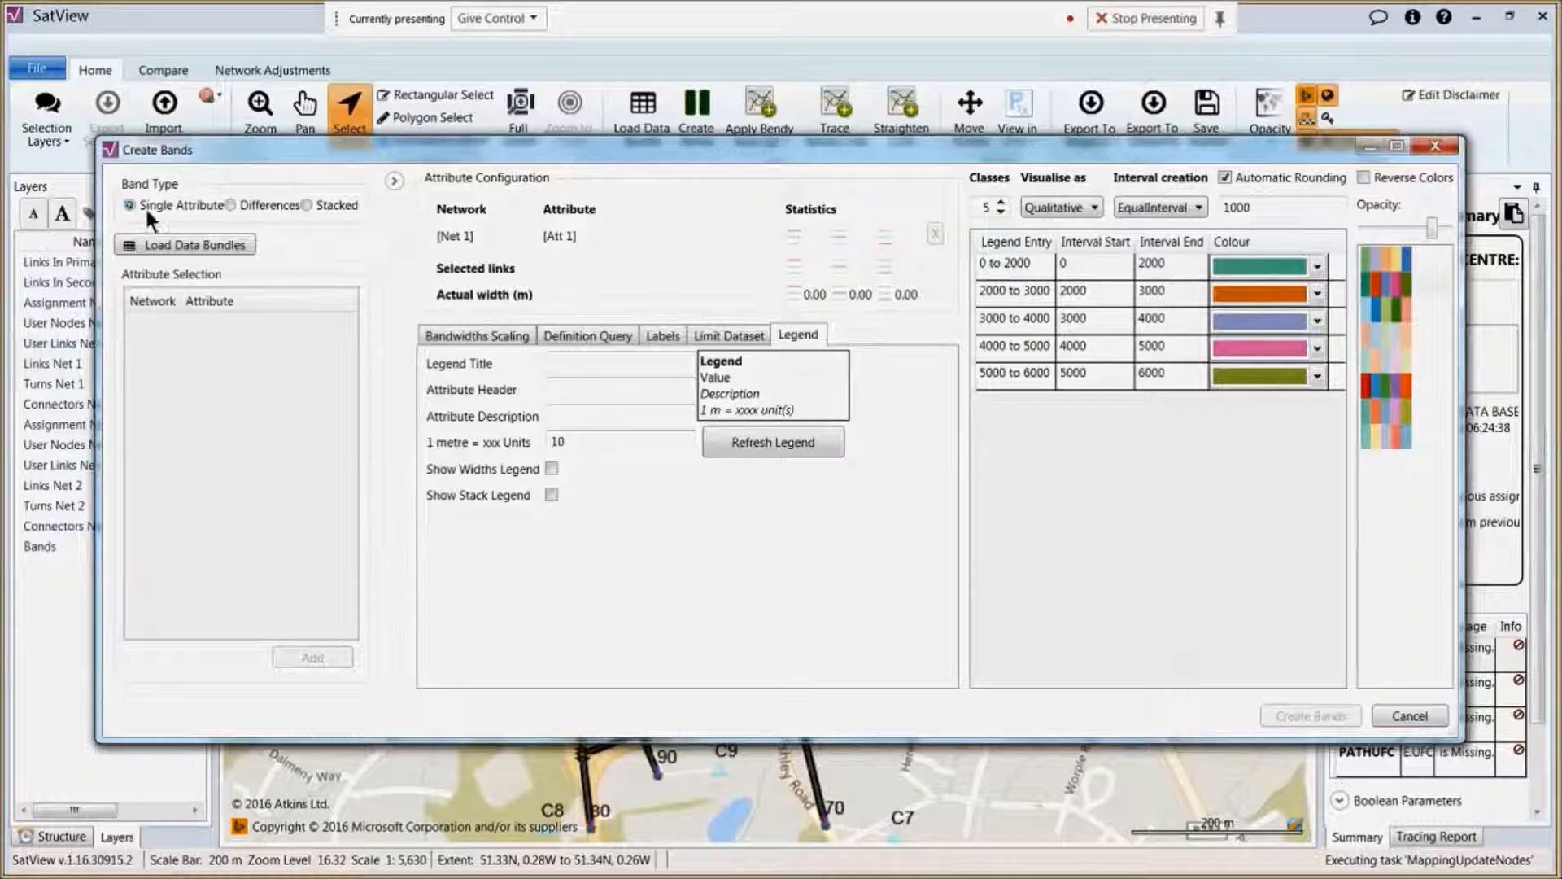
click(183, 243)
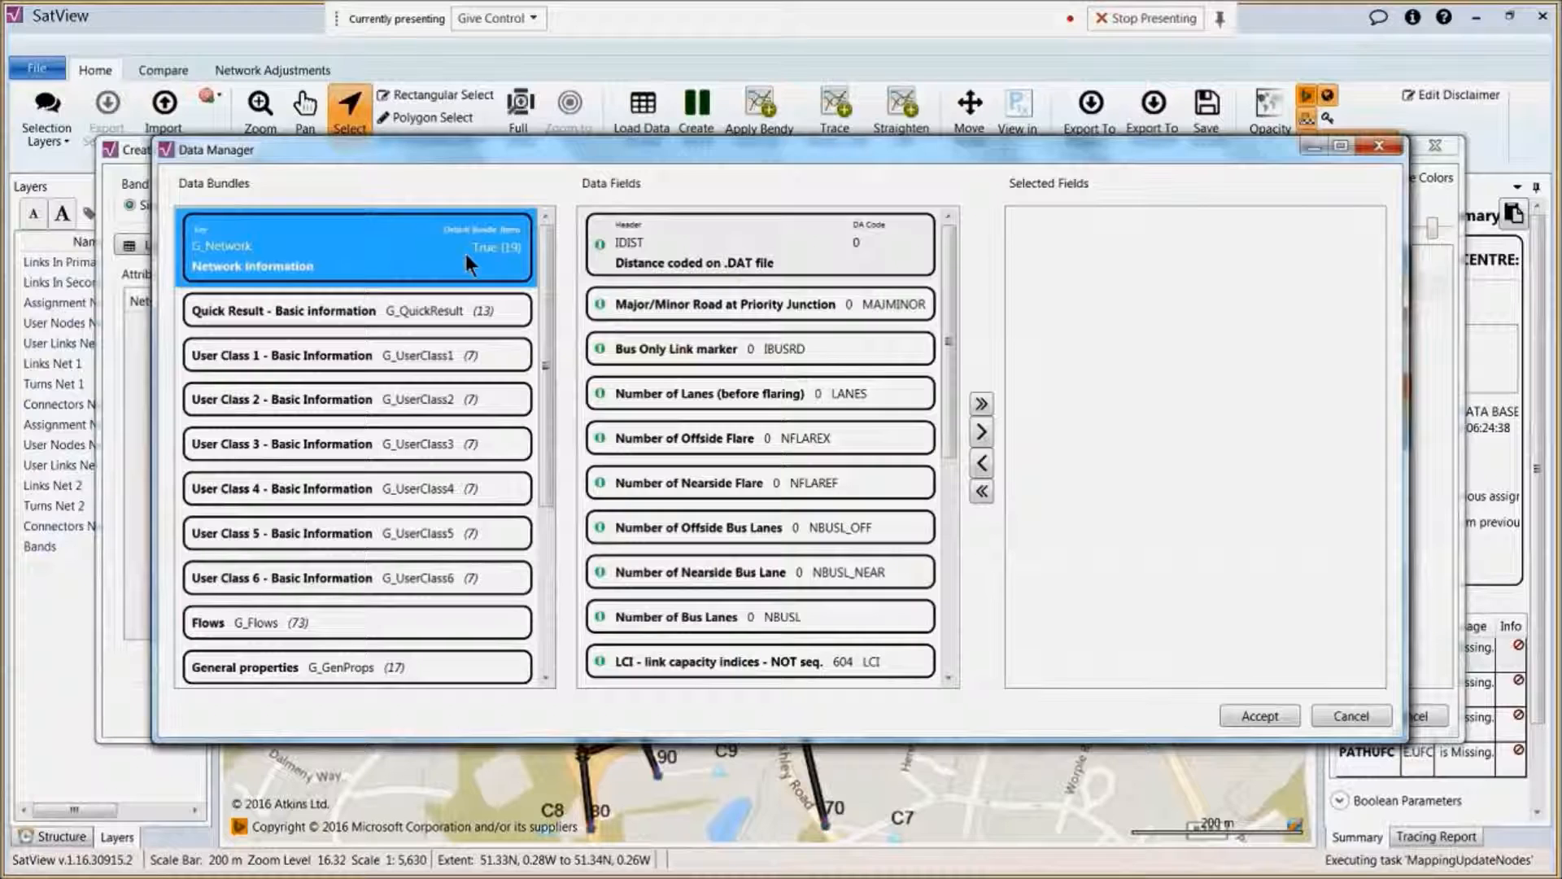
click(433, 312)
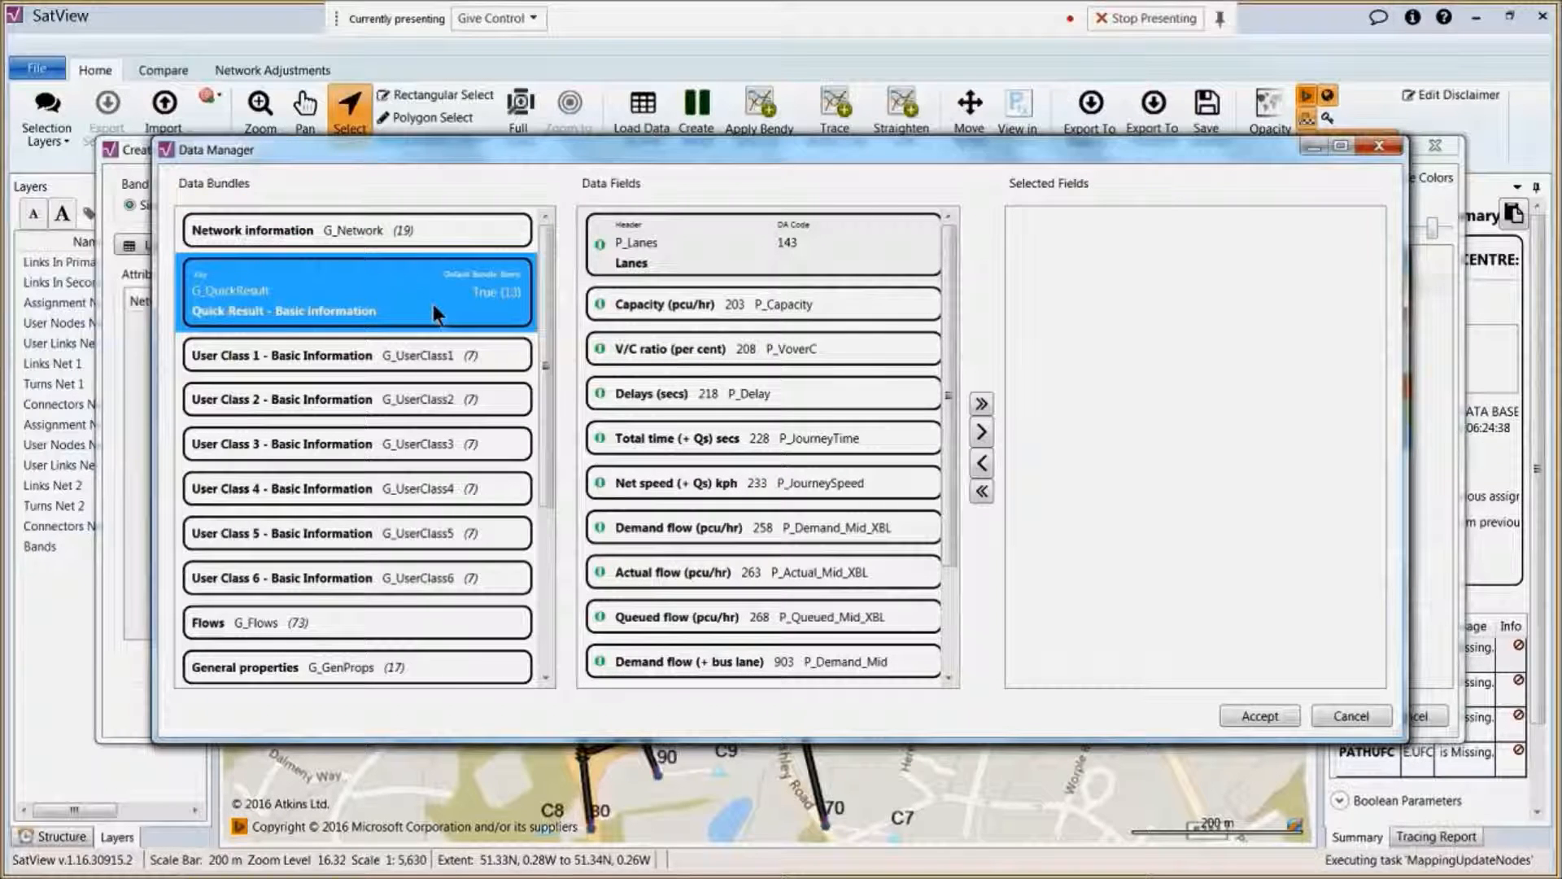
click(980, 405)
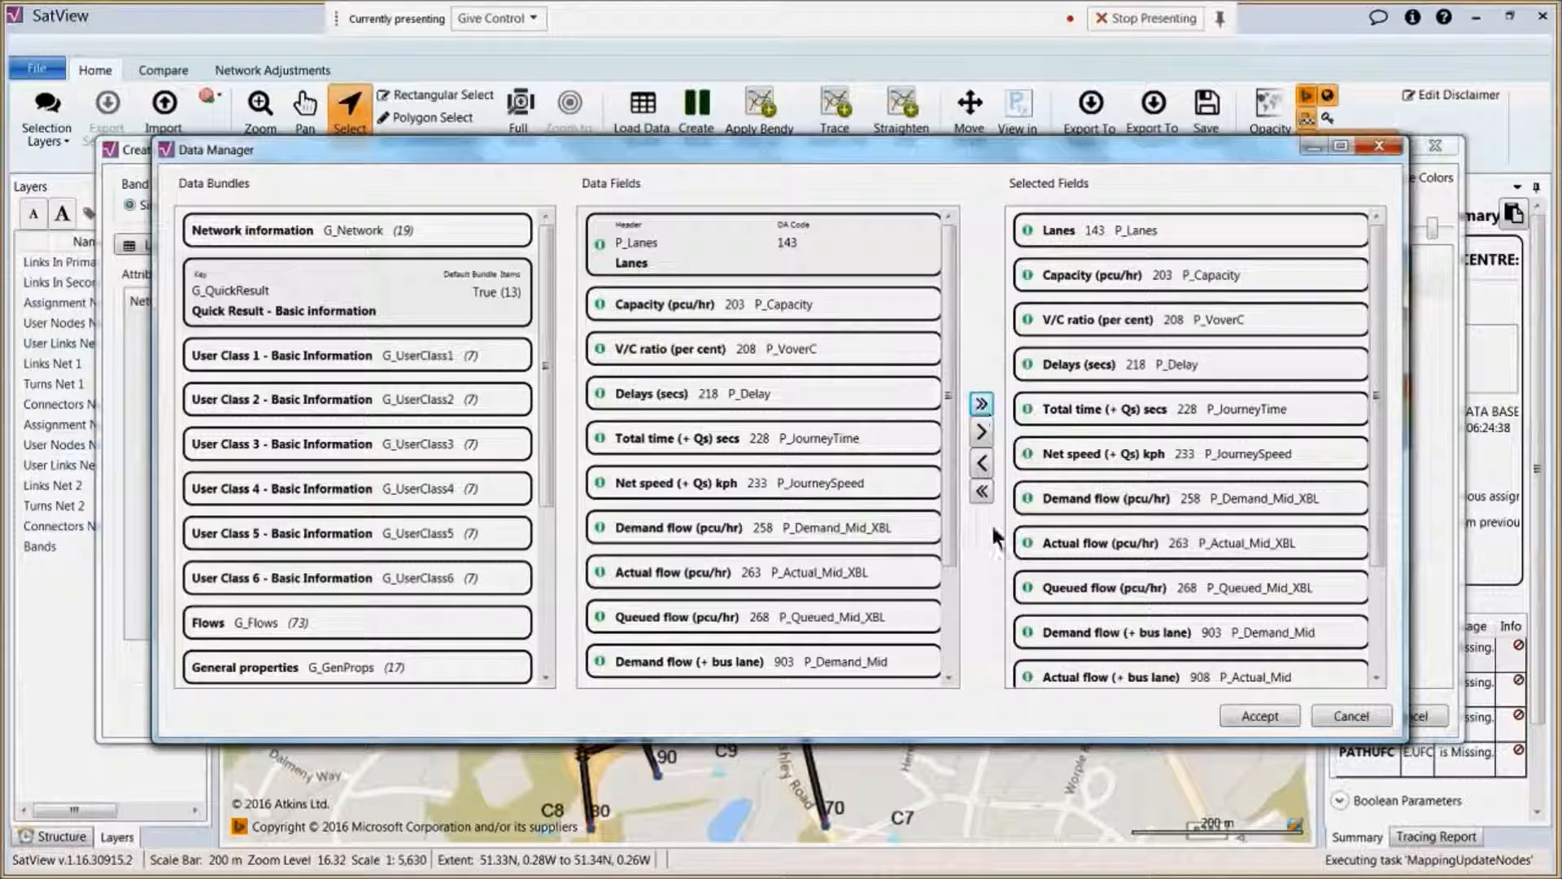
drag(1370, 371, 1379, 503)
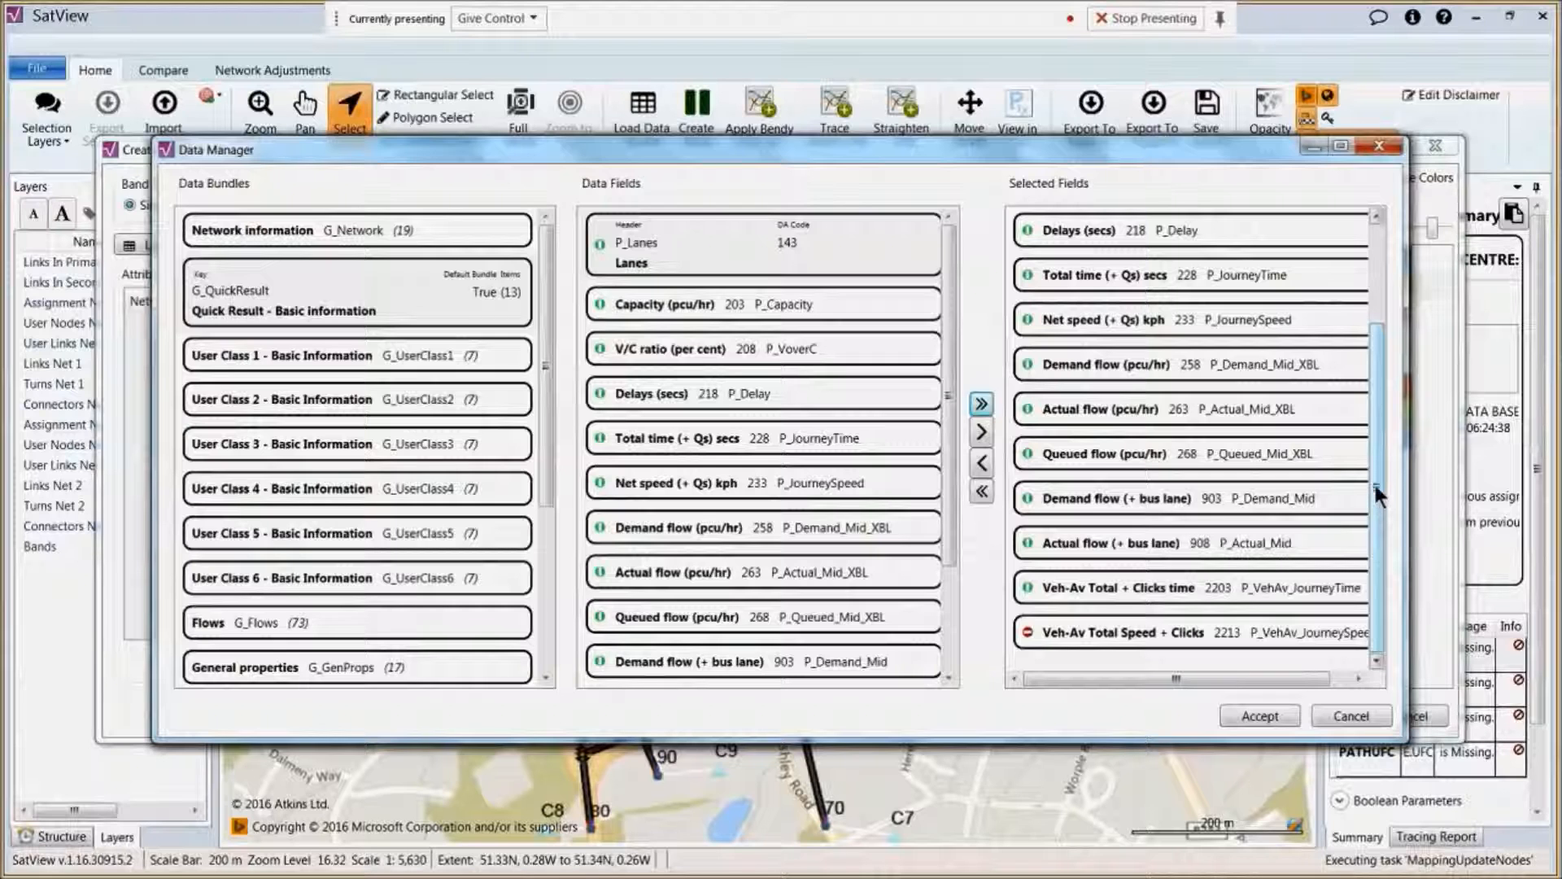
click(1259, 716)
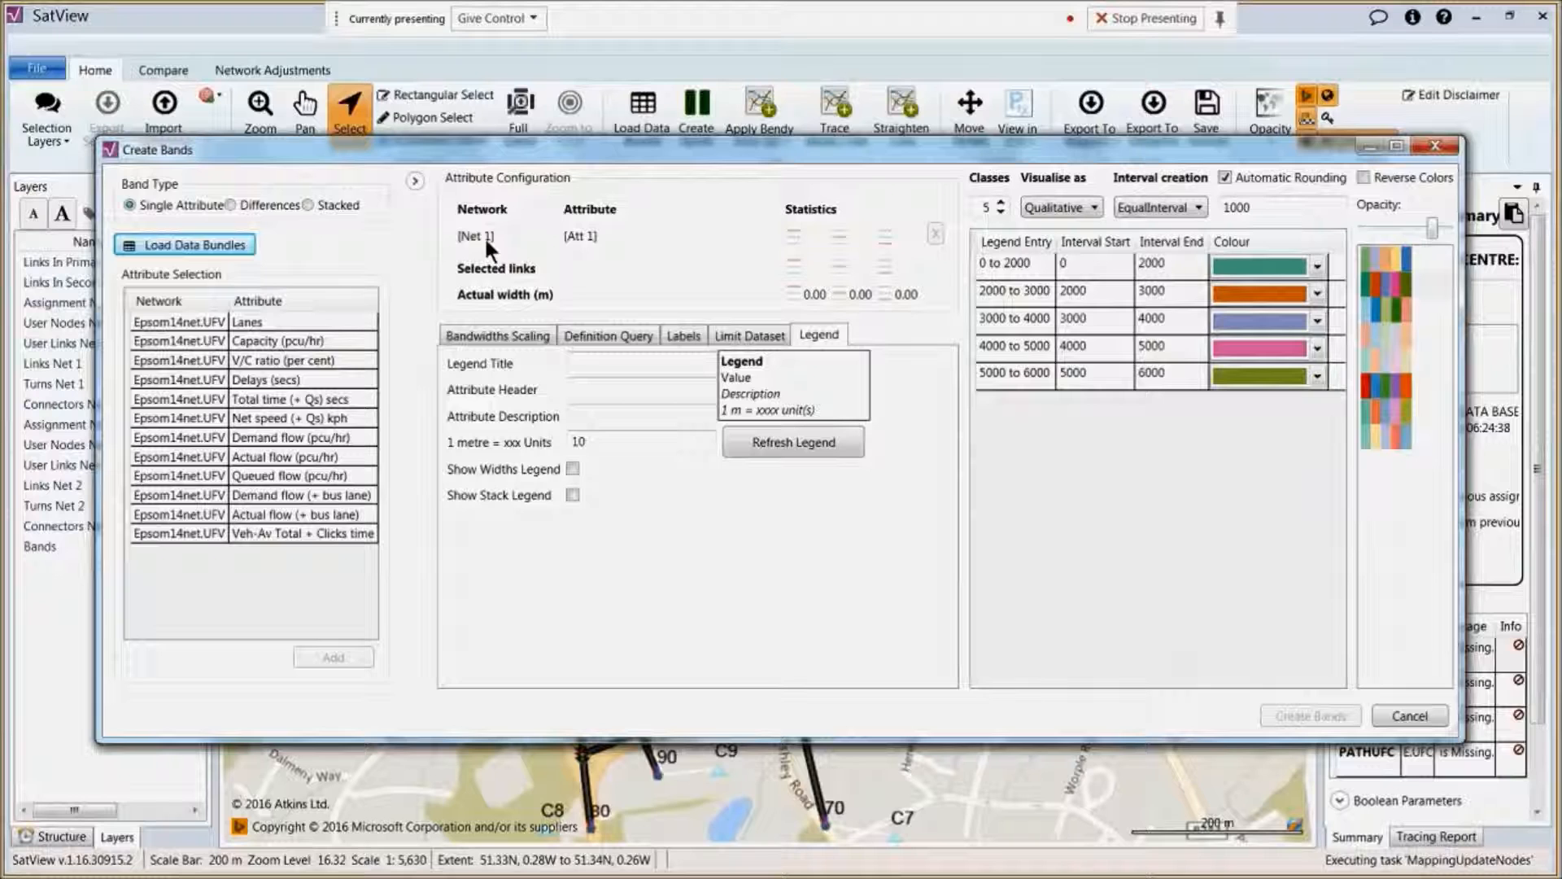
Step: Assign Actual flow (+ bus lane) from Epsom14net.UFV as the network attribute for the single-attribute bands
click(182, 511)
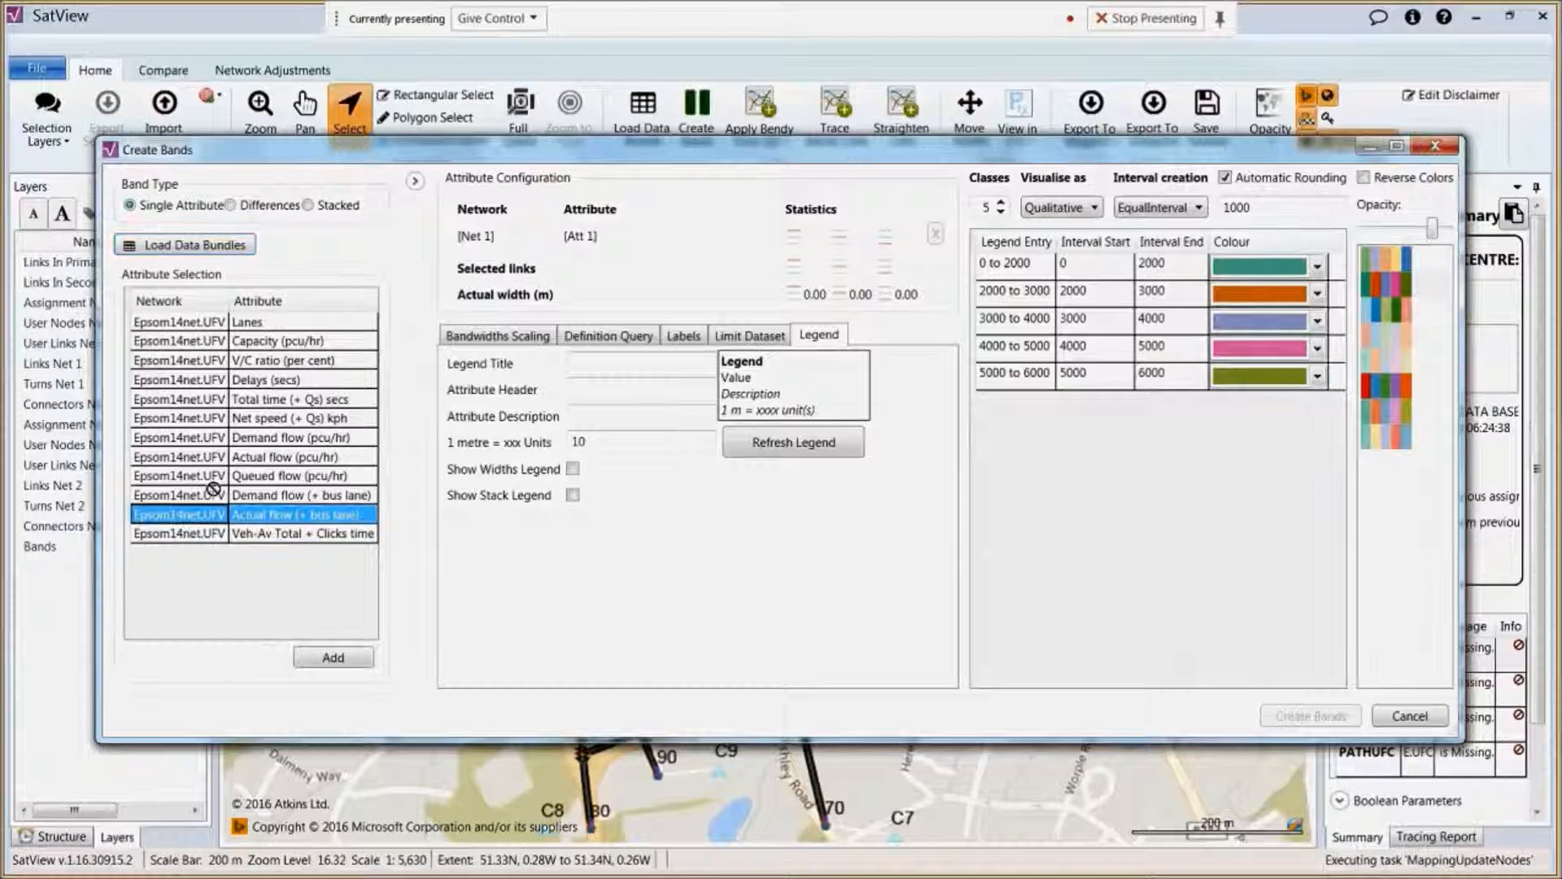
drag(458, 279, 482, 239)
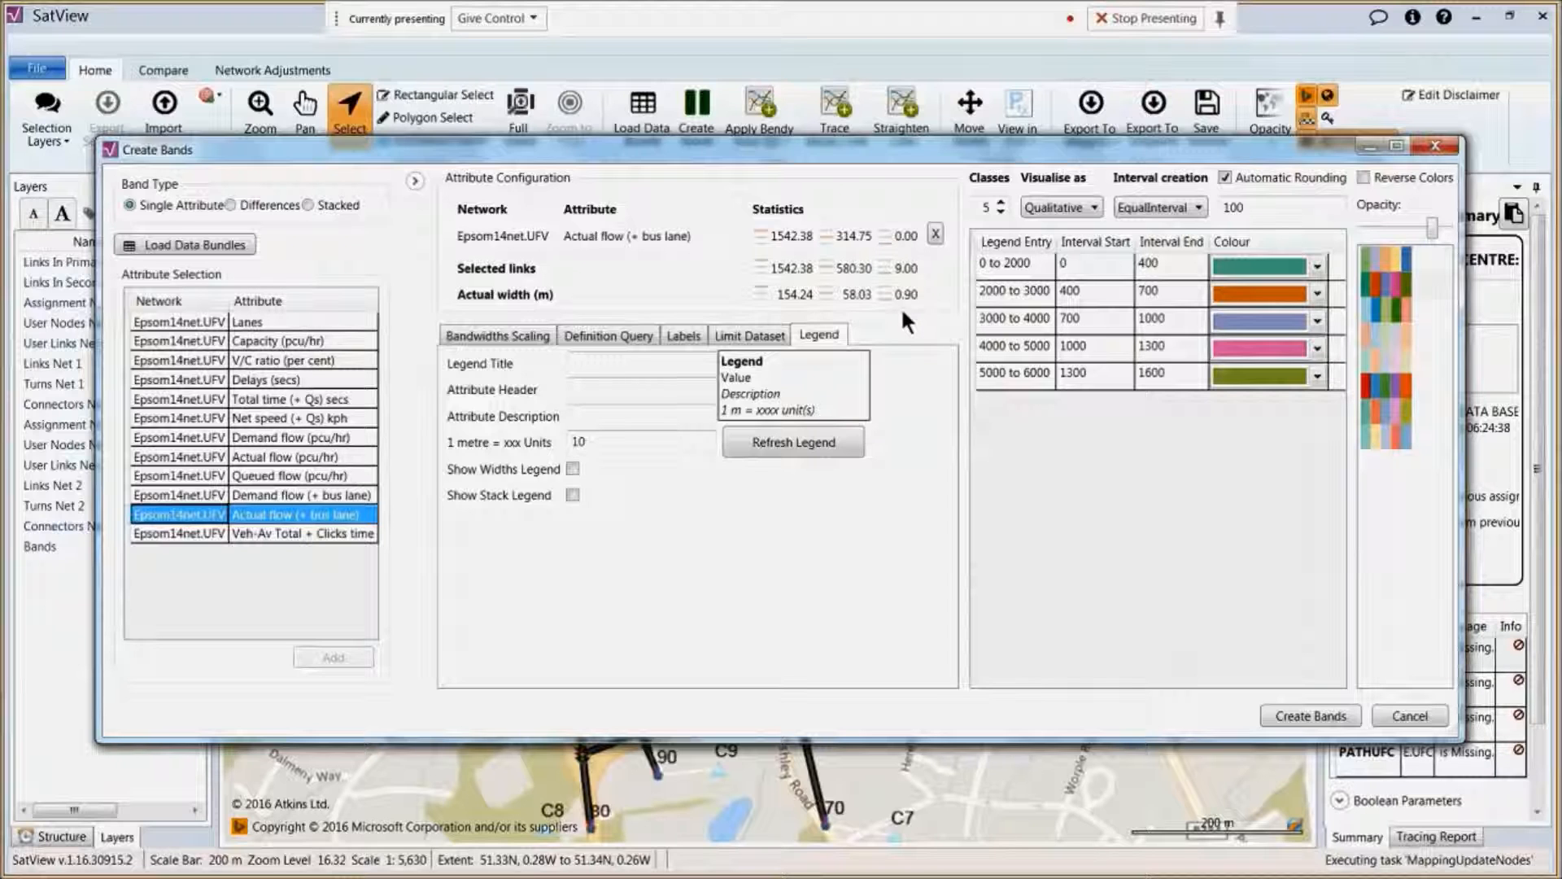
Step: Try the 20 m target width, turn it off, set the scale to 30 units per metre on the ground, and create the bands
click(504, 333)
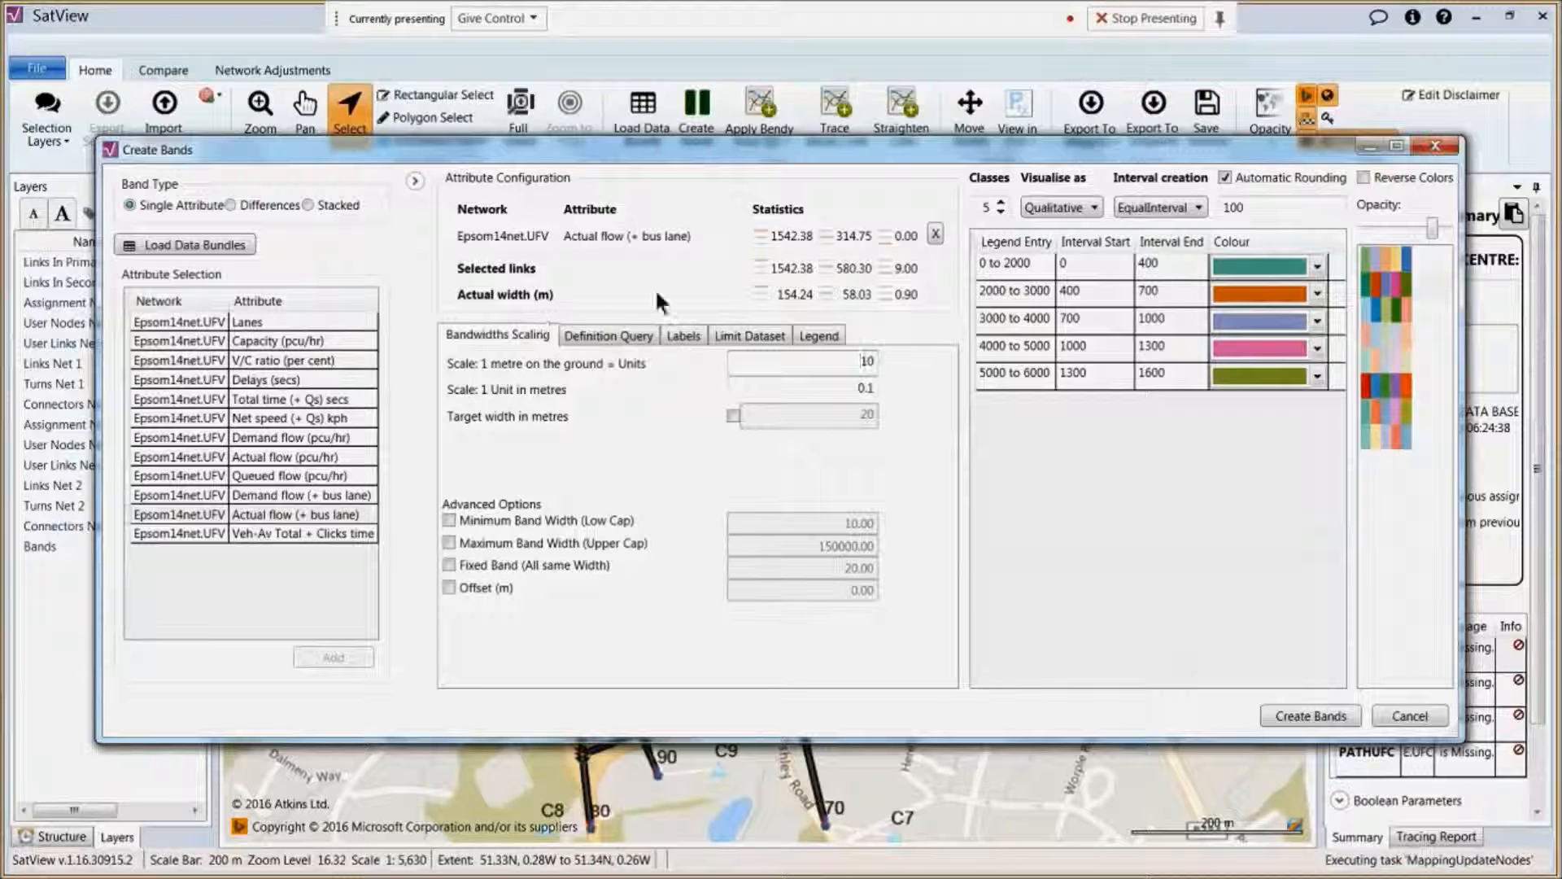
click(855, 302)
click(733, 415)
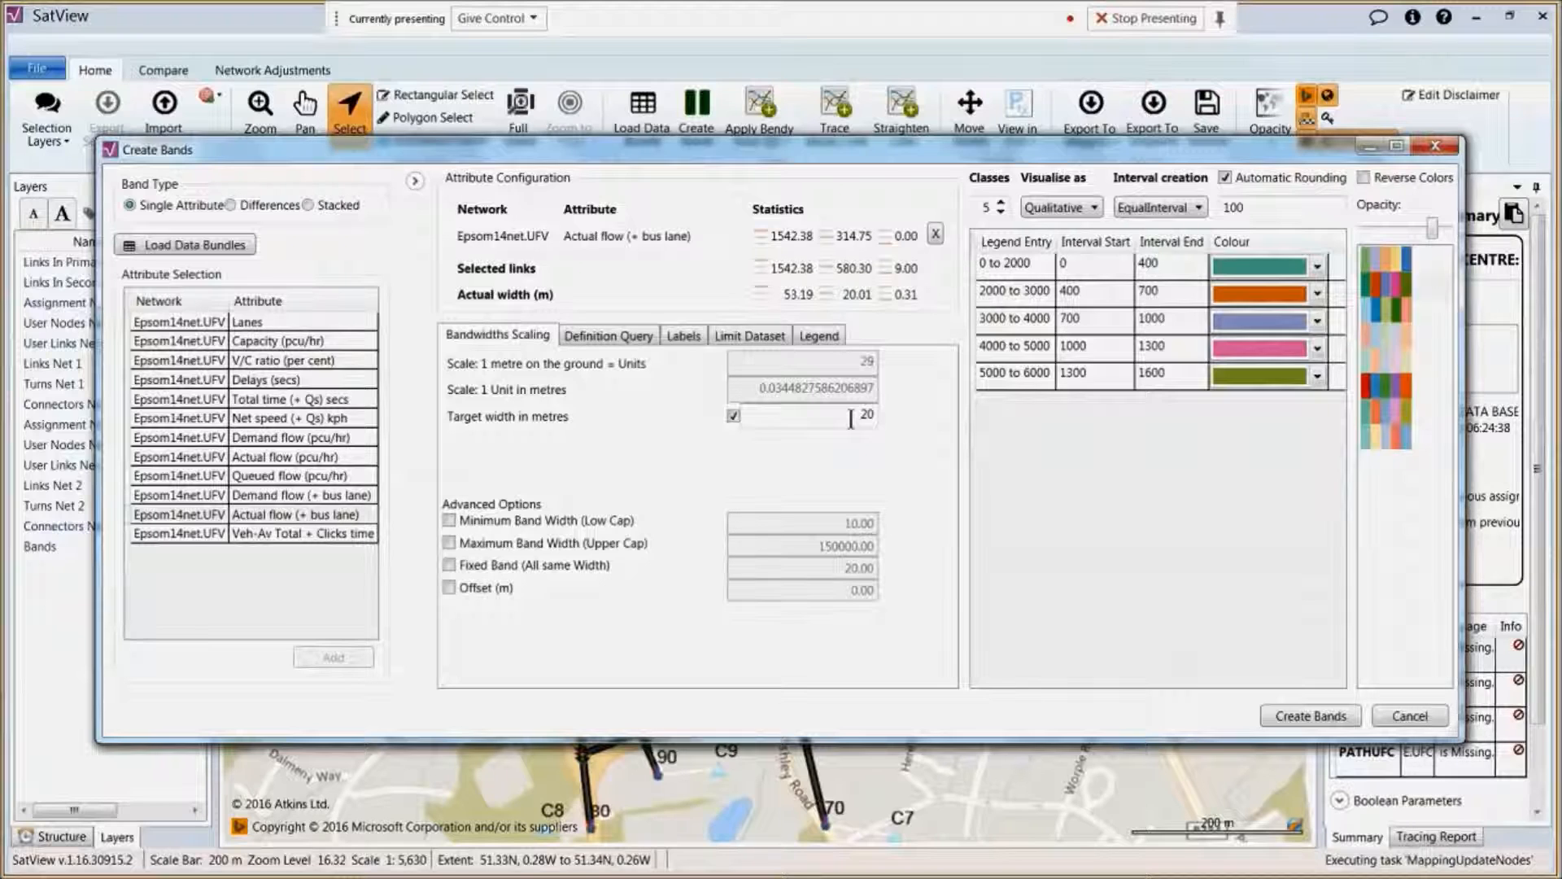
click(732, 414)
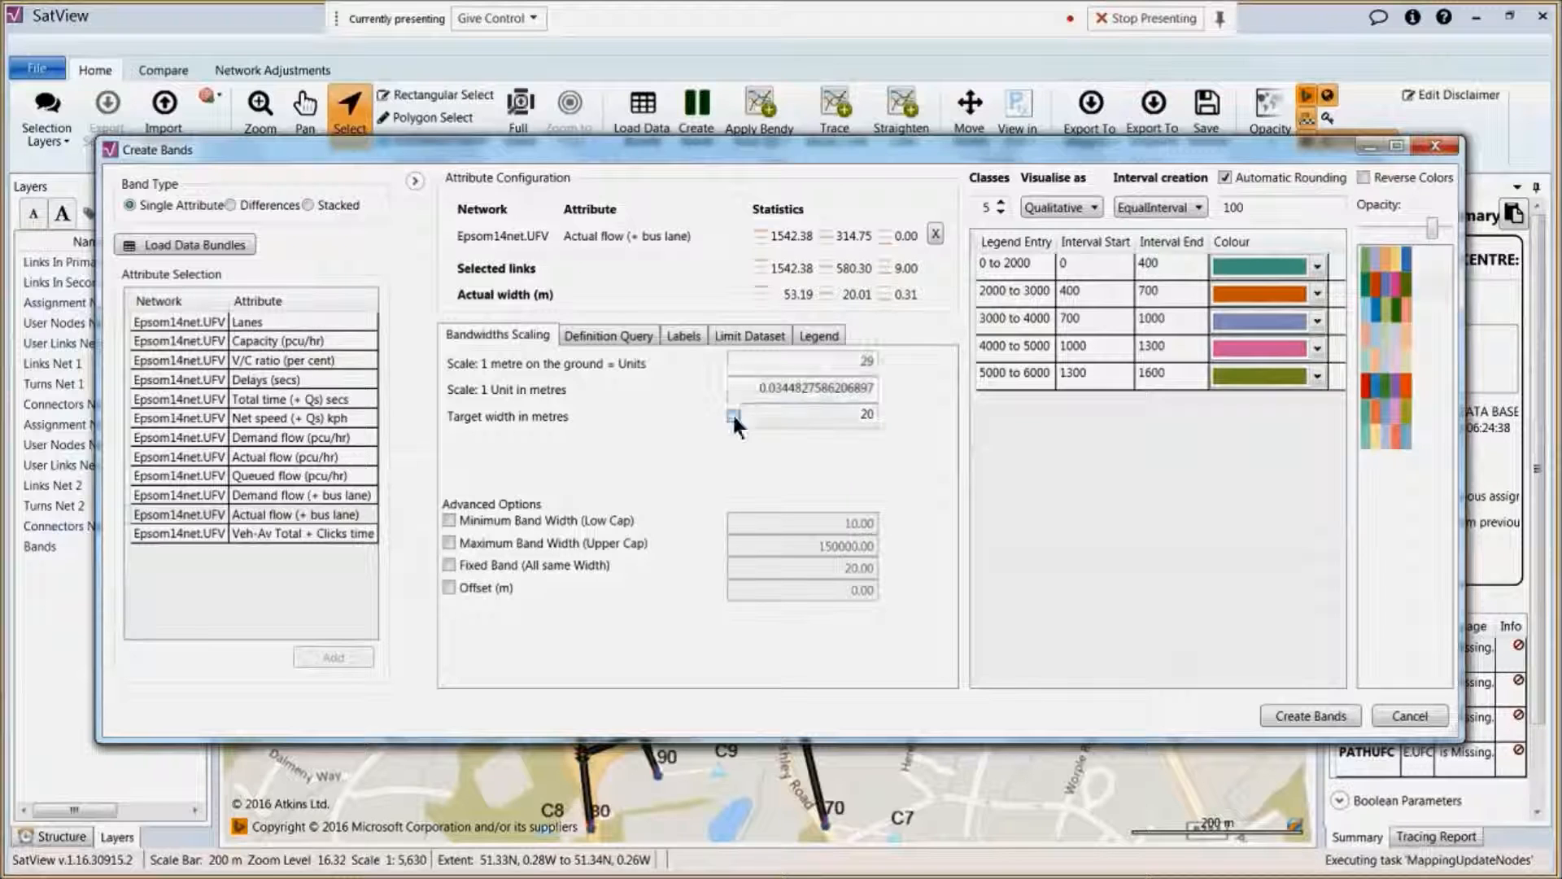
double_click(848, 362)
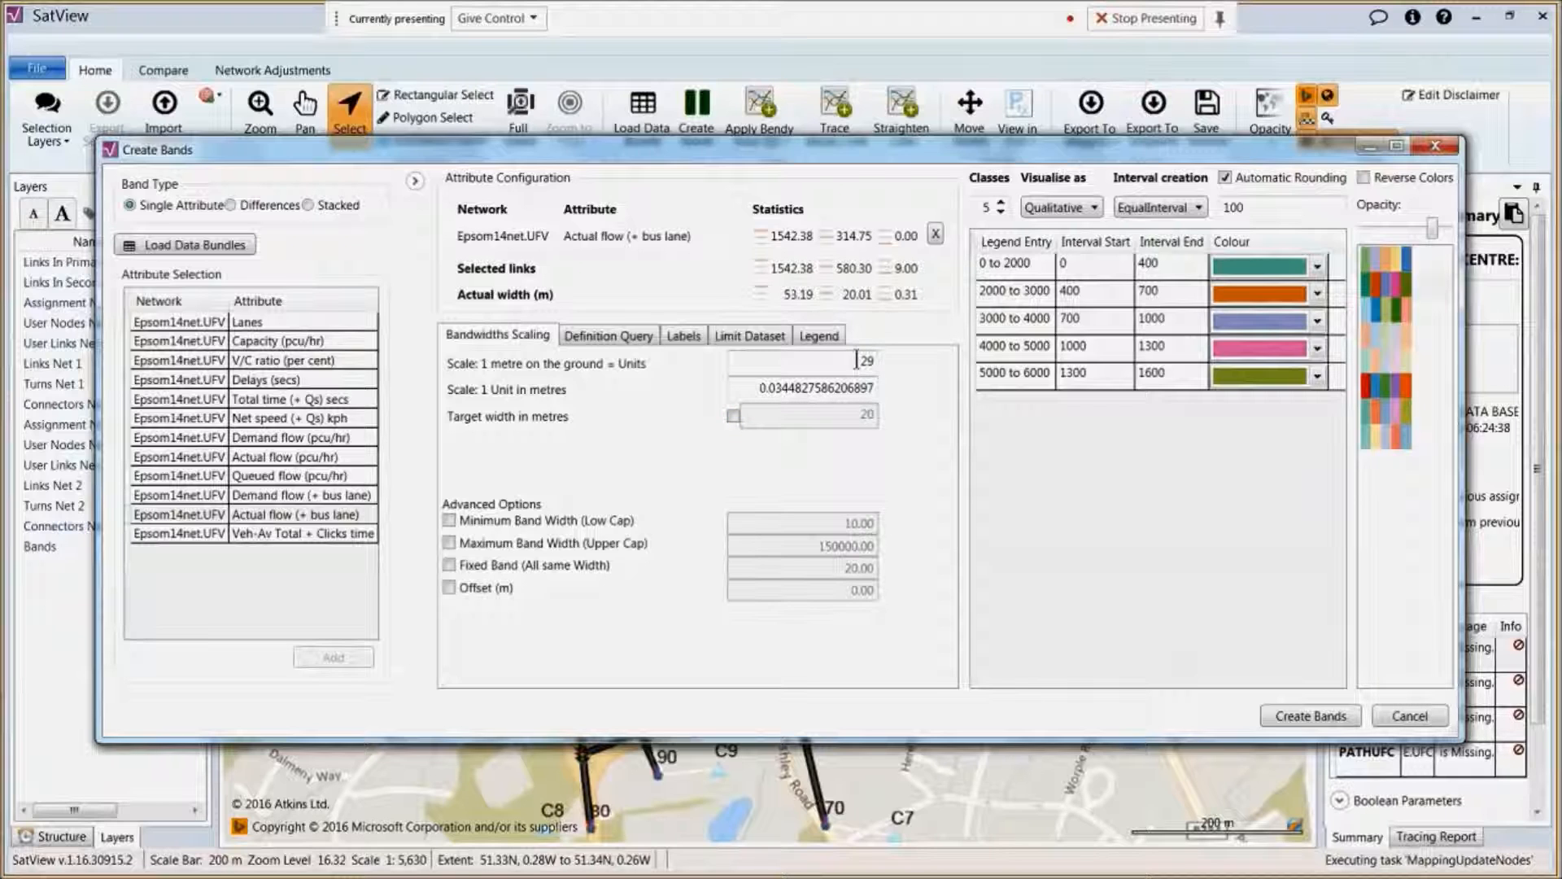
text(30)
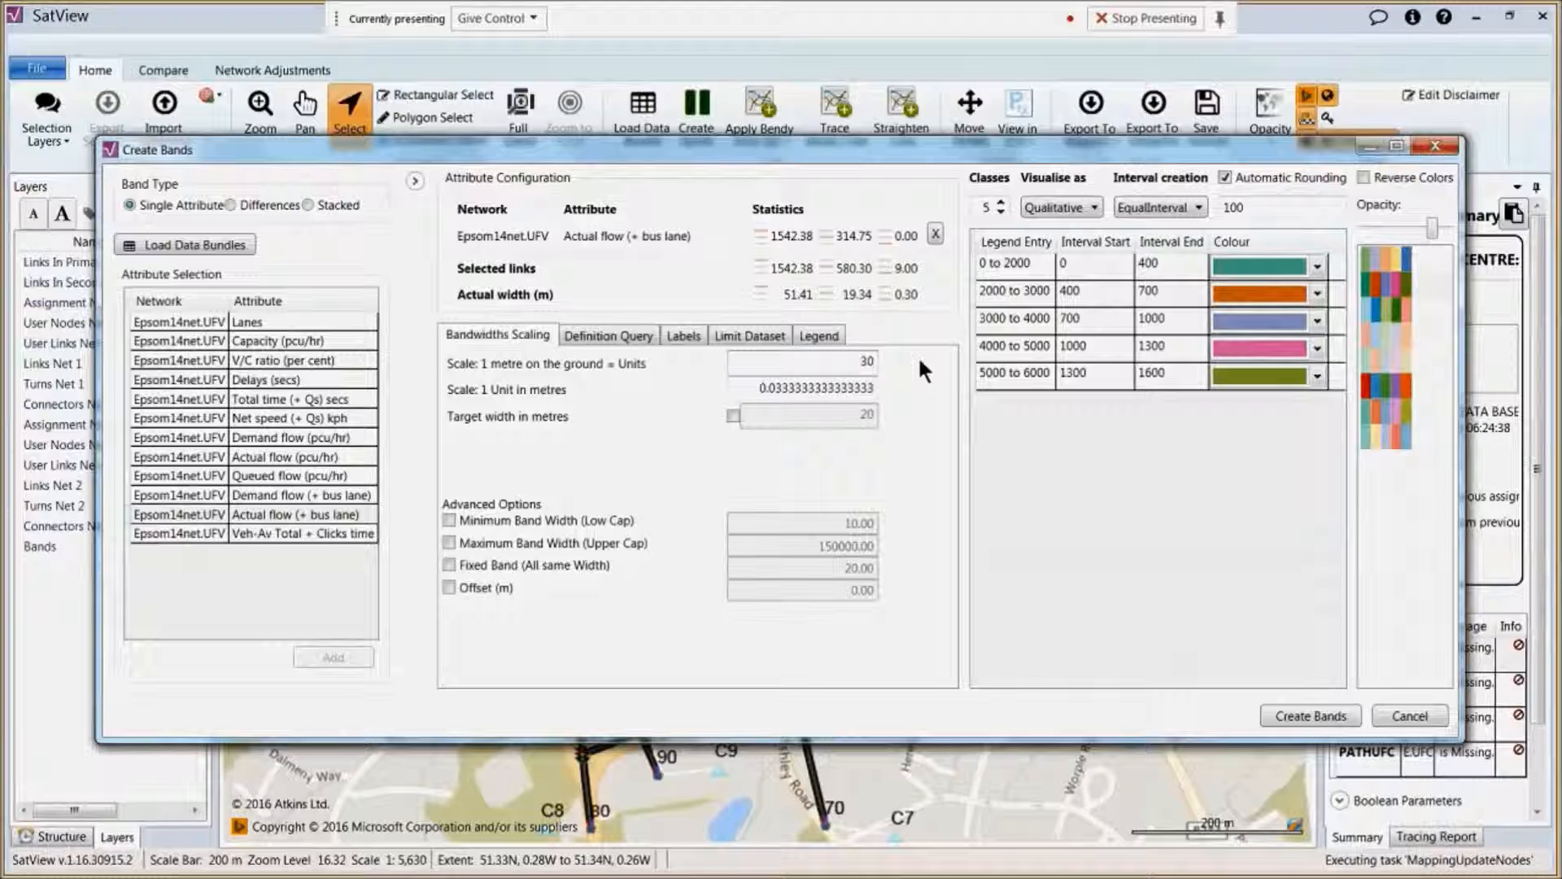
click(1312, 716)
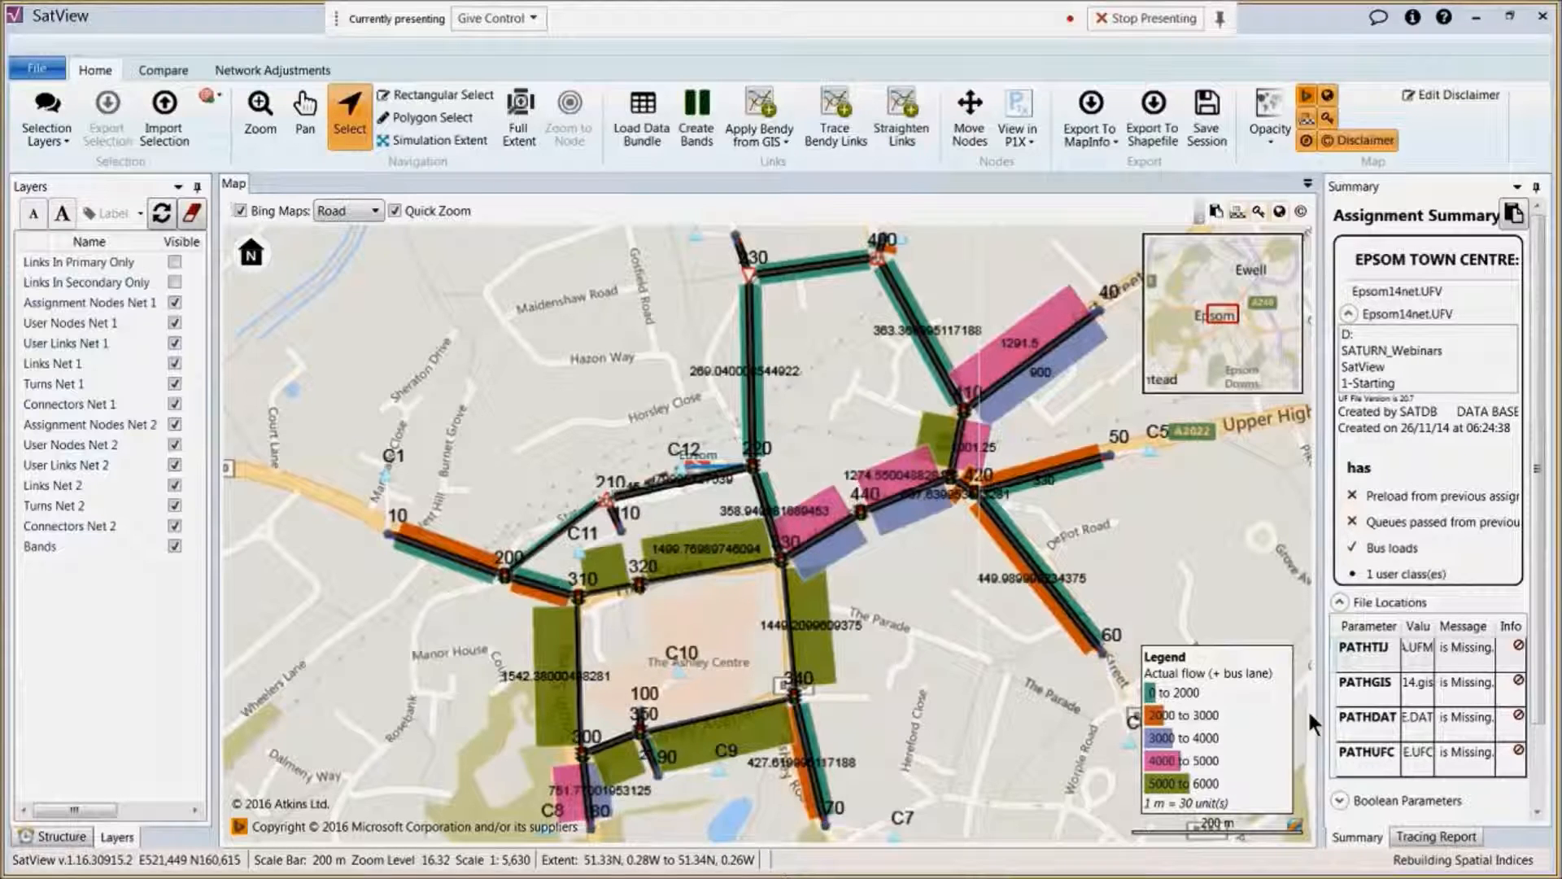
Step: Reconfigure the bands to a Sequential - All visualisation with the pale-to-dark blue ramp and 6 classes
click(687, 116)
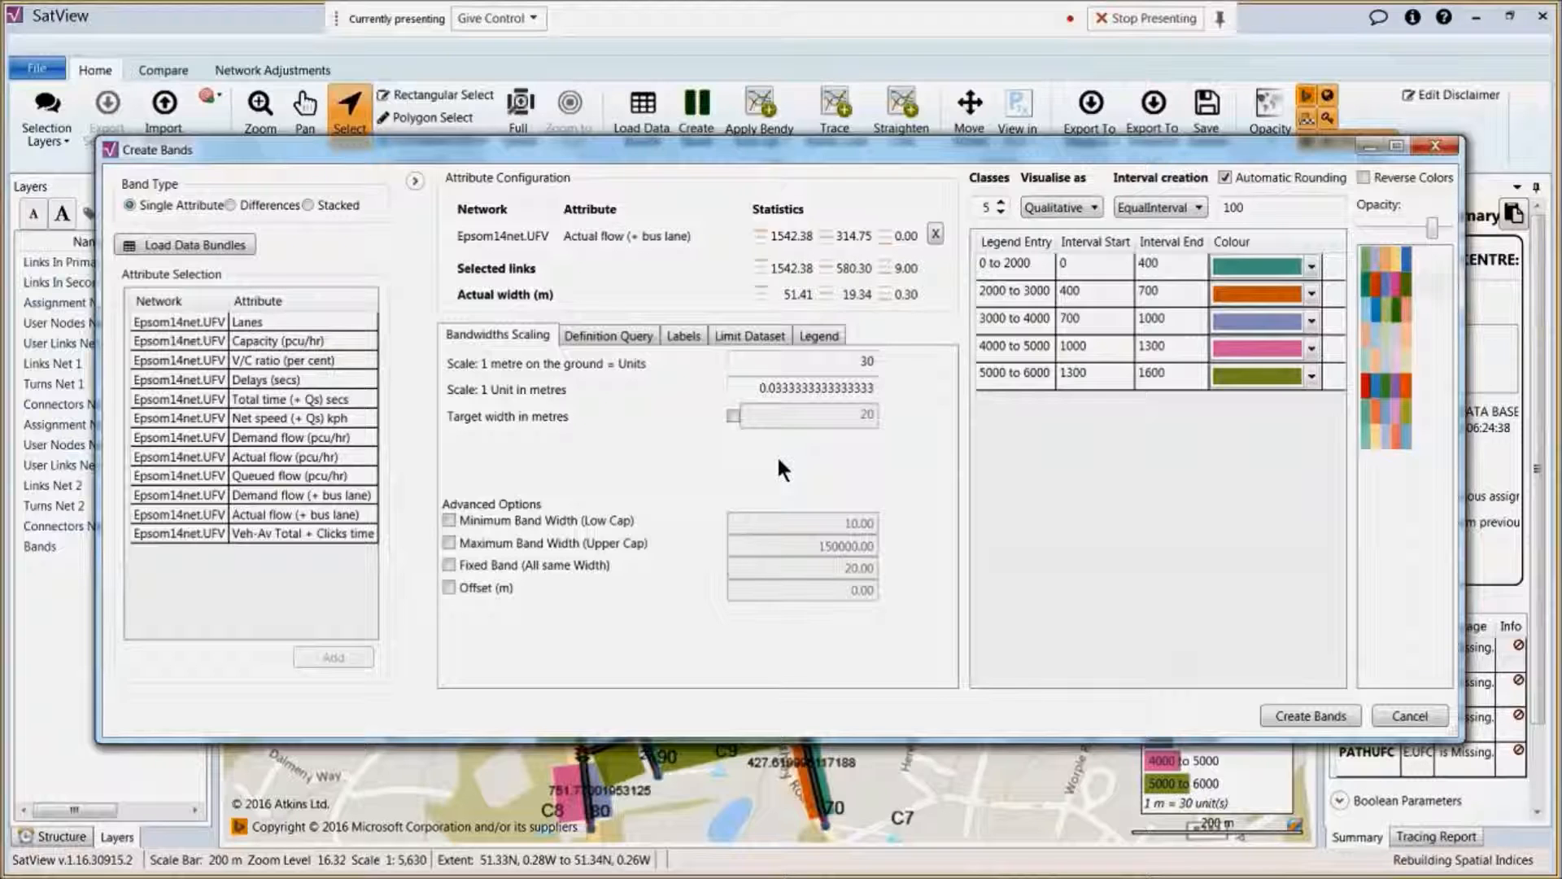
click(1081, 206)
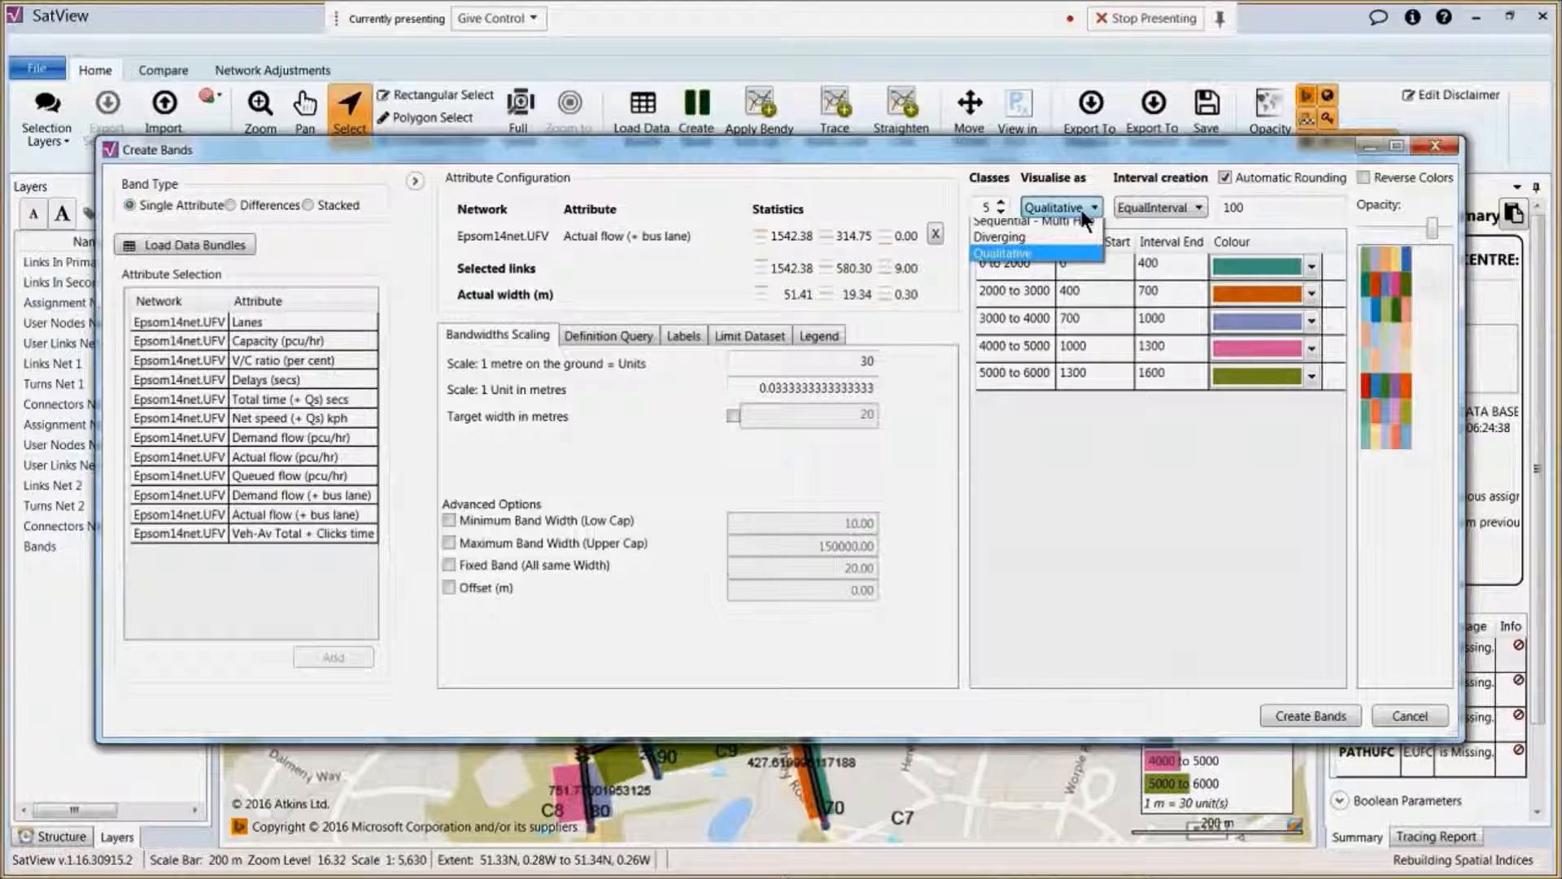
click(1078, 227)
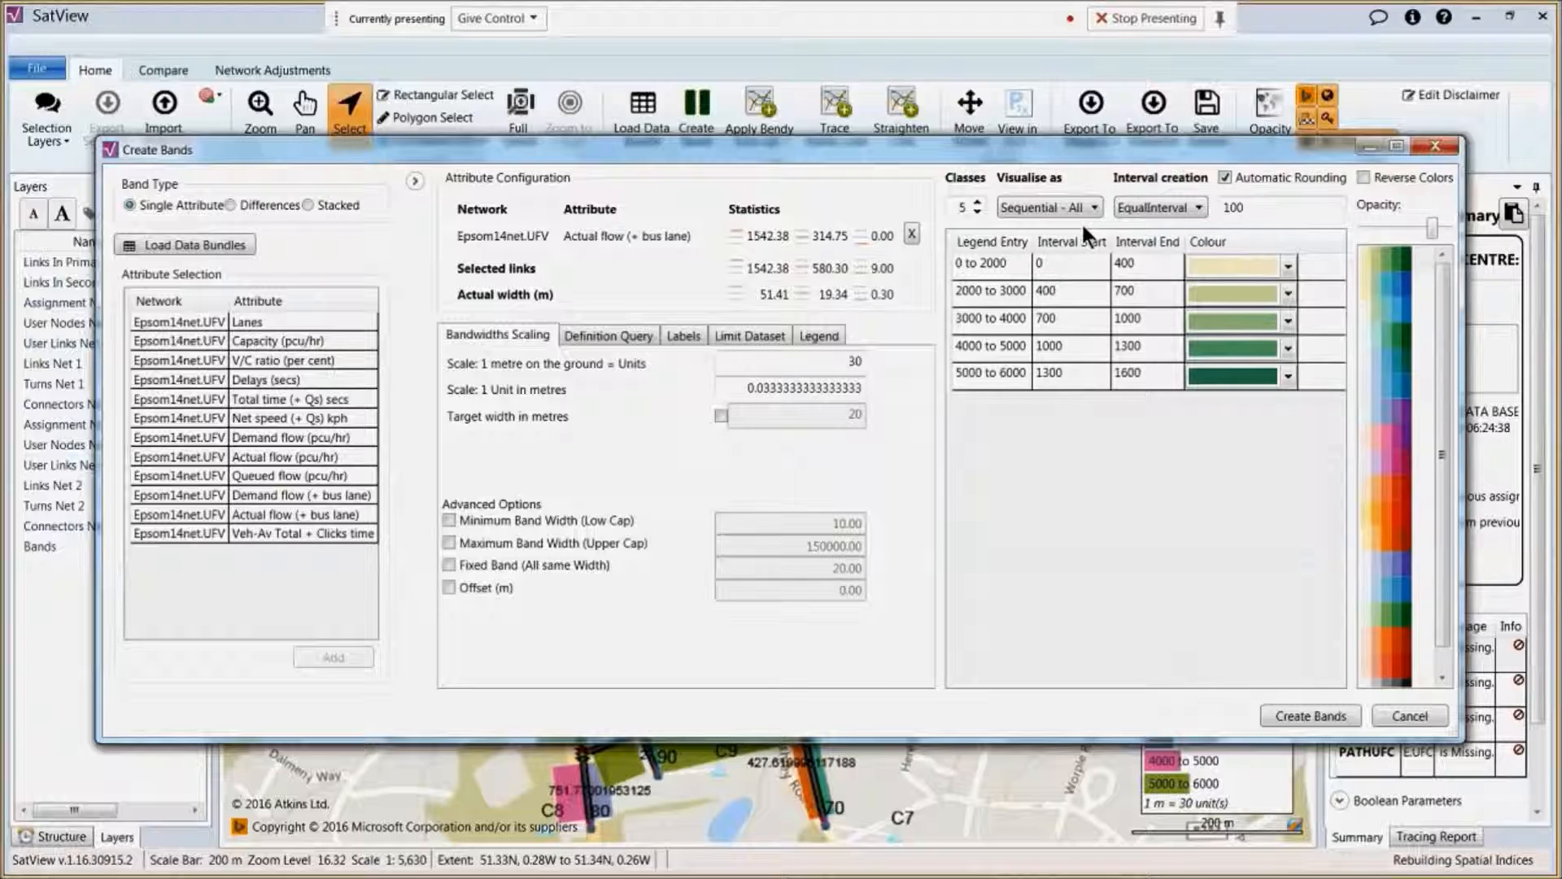
click(1390, 571)
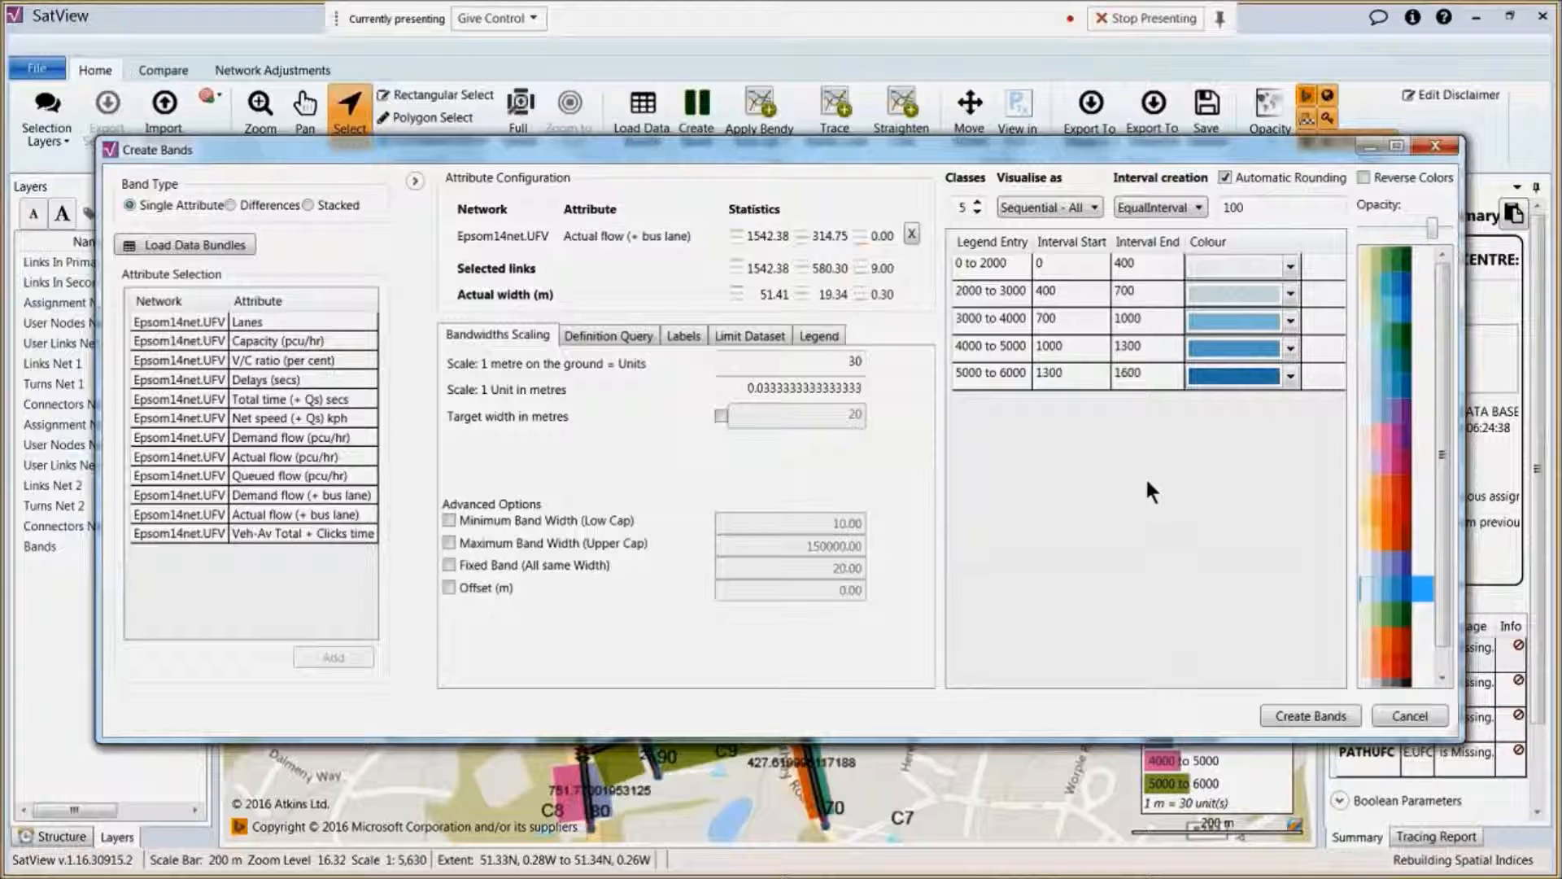
click(977, 200)
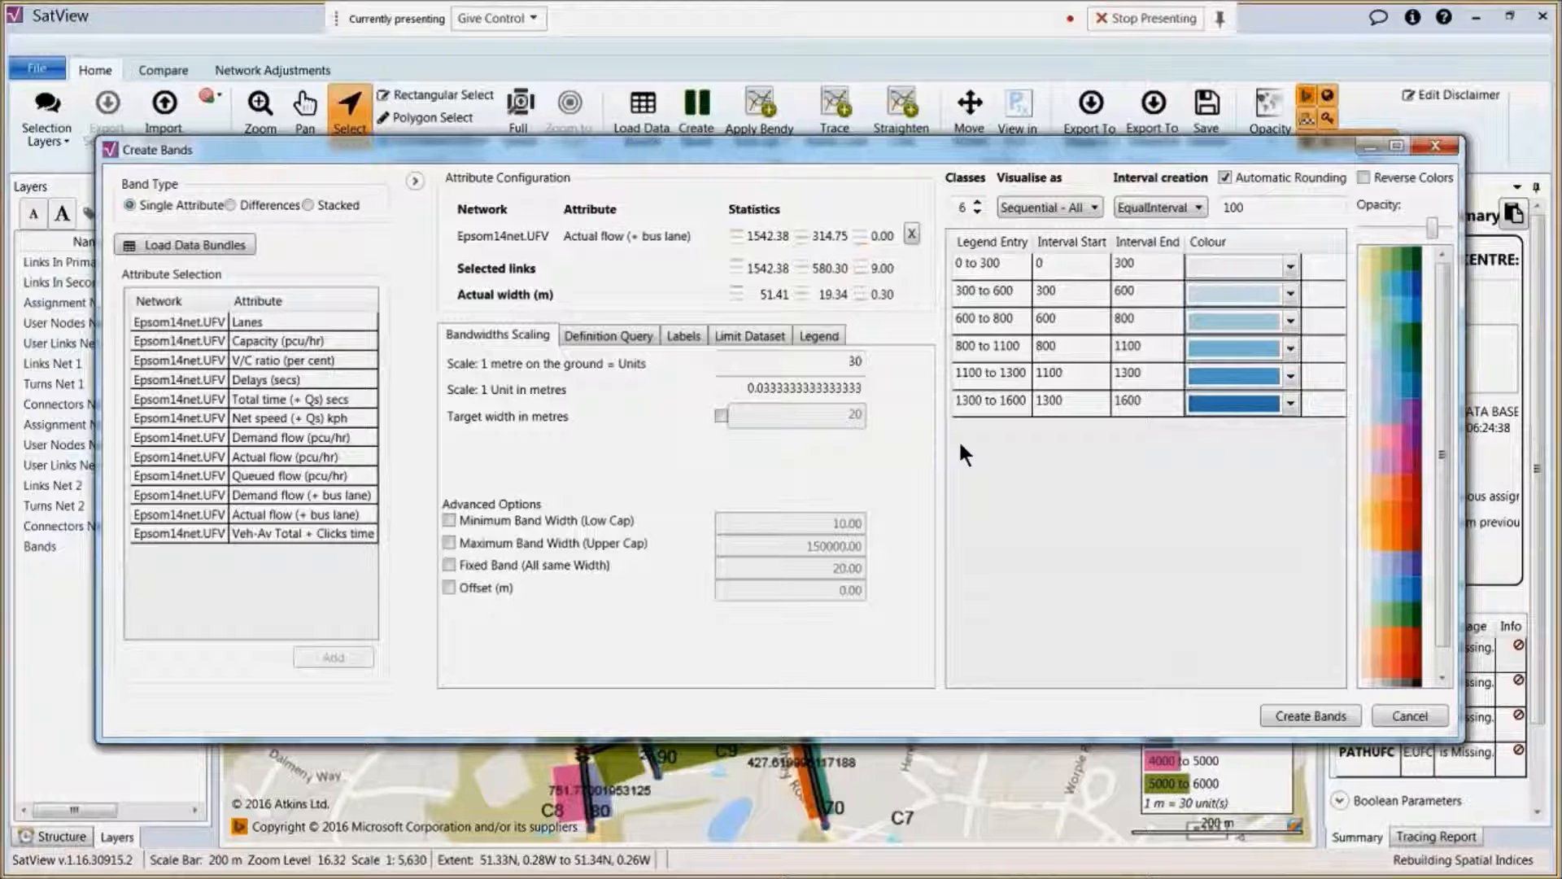
Step: Round the band labels to the nearest 10, set the lowest value to be shown to 100, and recreate the bands
click(695, 342)
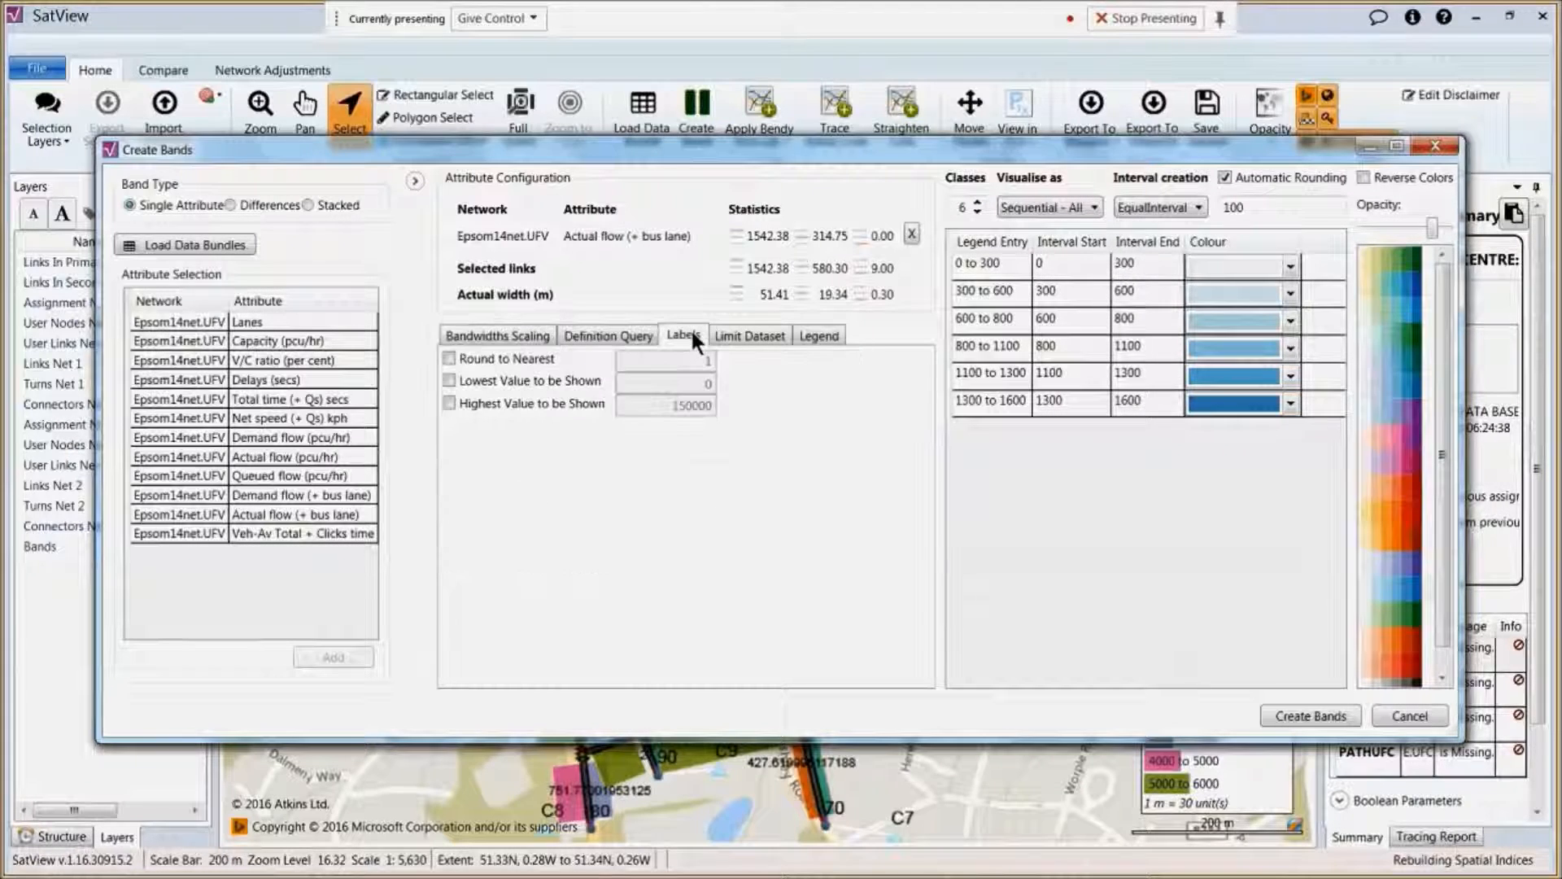
click(529, 353)
double_click(710, 362)
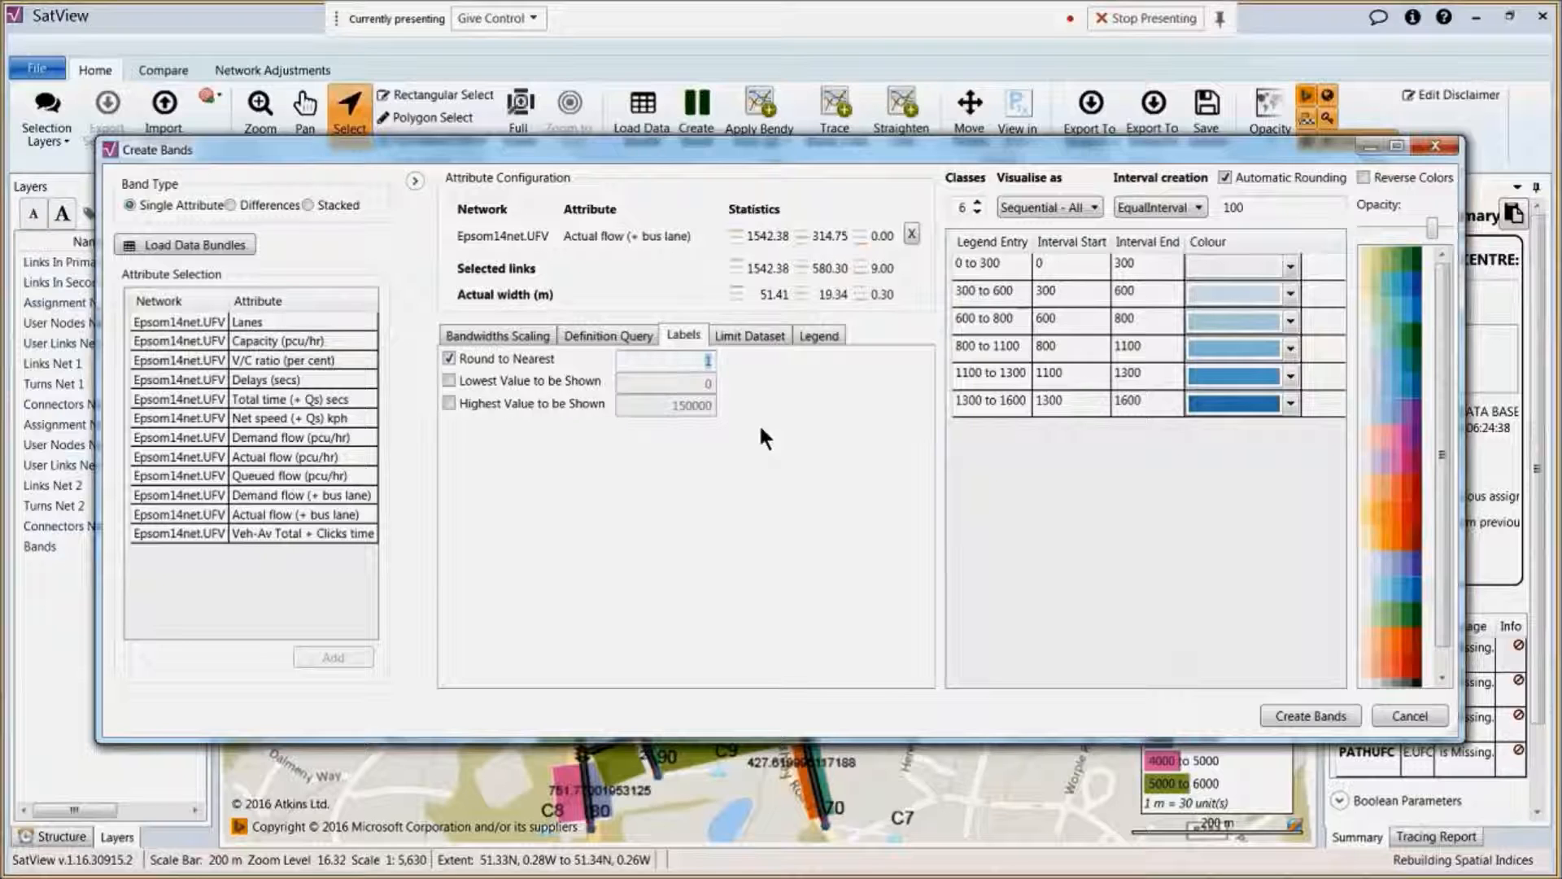
text(10)
click(547, 376)
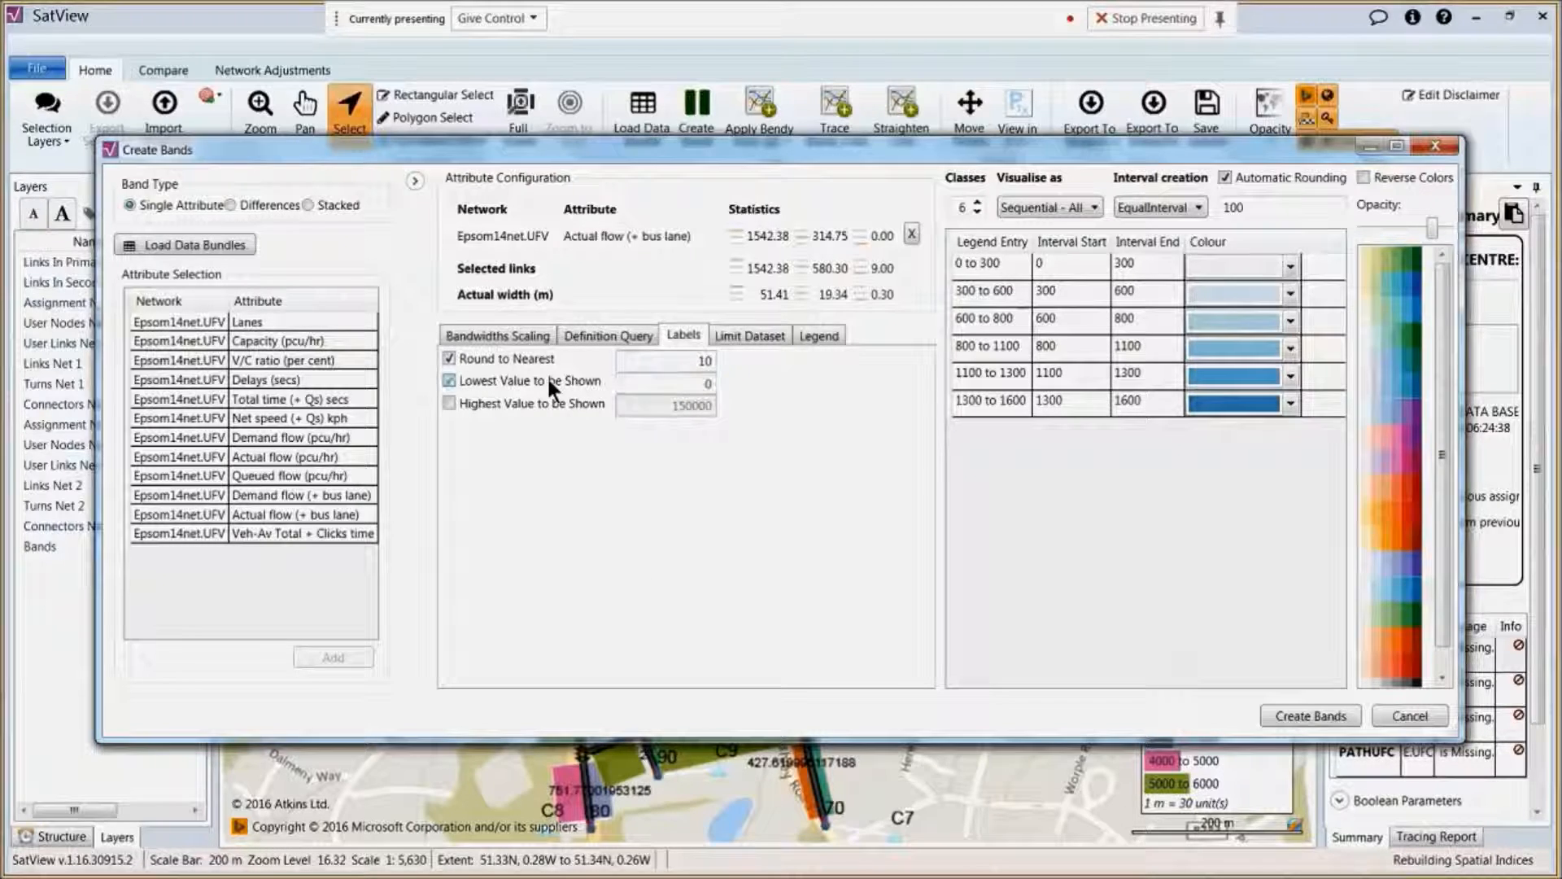
double_click(690, 379)
text(100)
click(1318, 716)
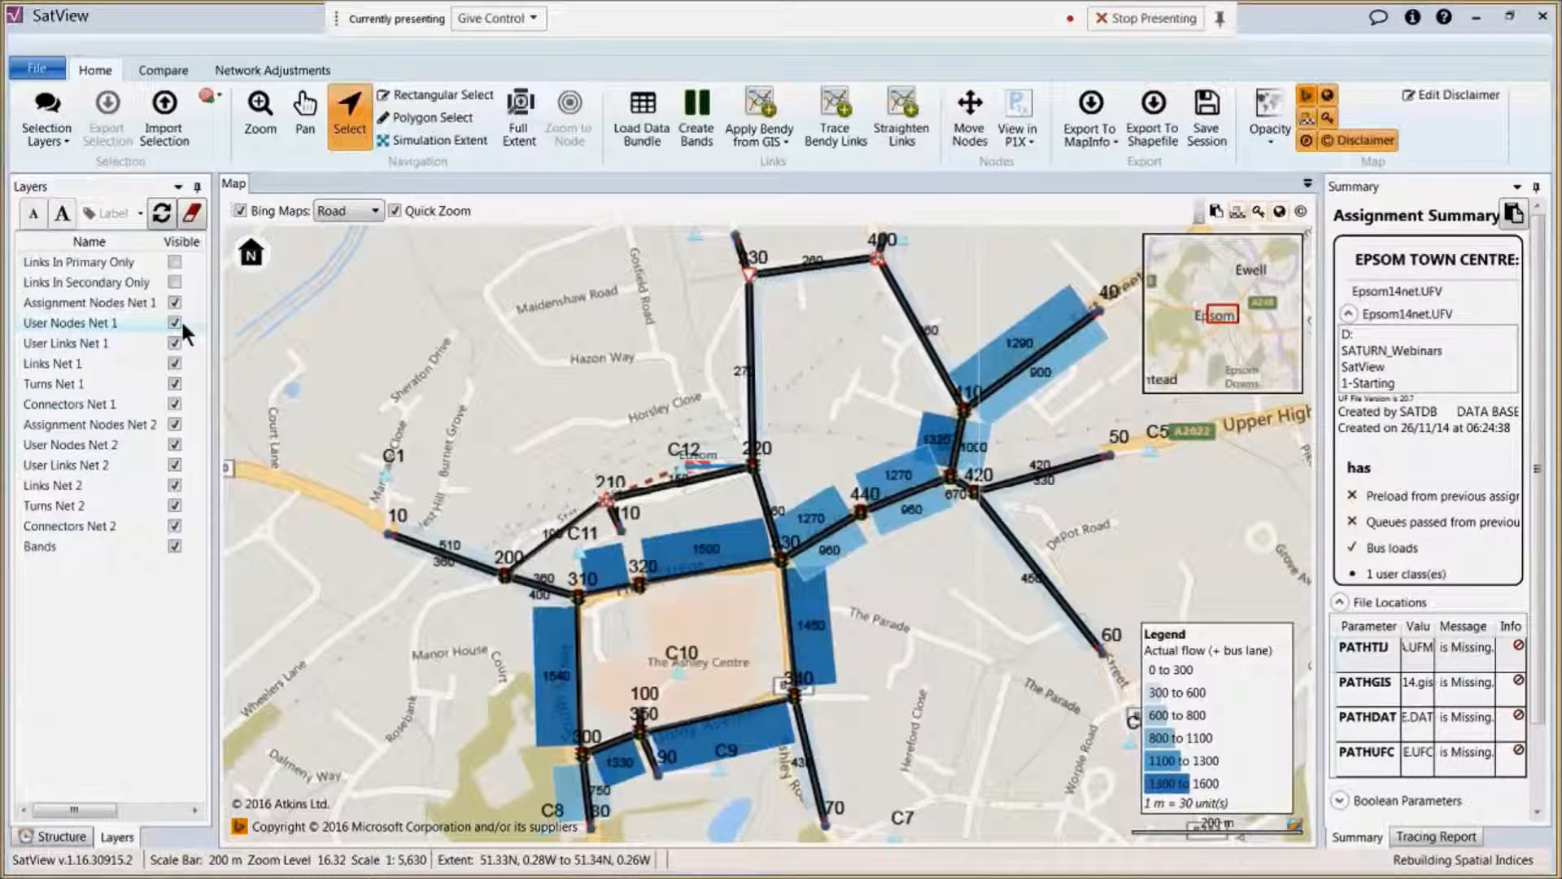
Step: Hide all network layers except User Links Net 1 and Bands, and refresh the map
click(174, 363)
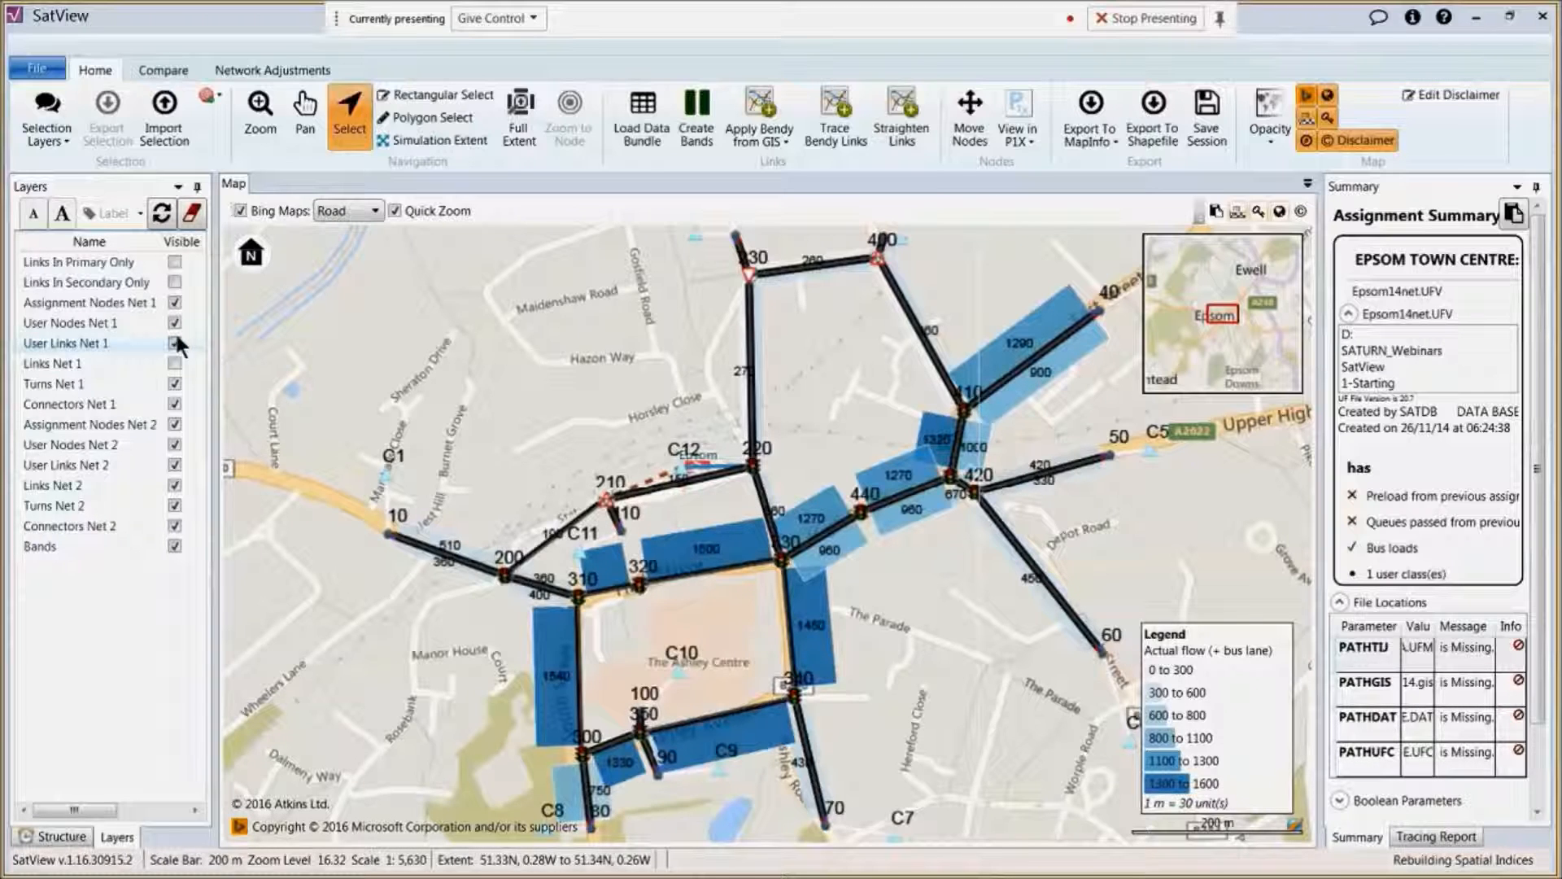
click(176, 383)
click(175, 405)
click(175, 424)
click(174, 444)
click(174, 485)
click(174, 505)
click(175, 525)
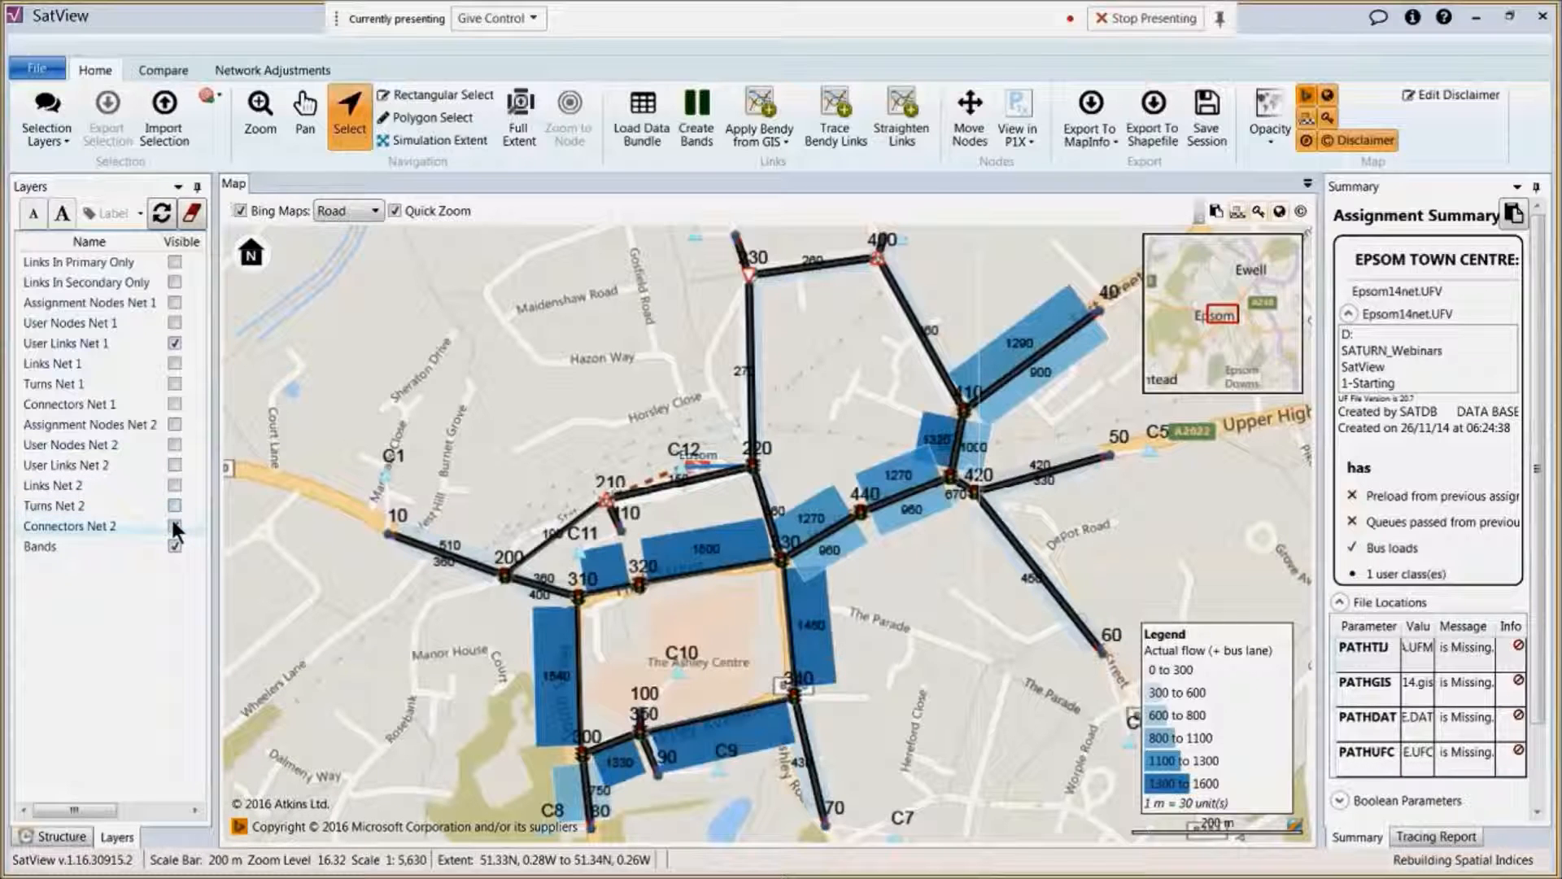
click(161, 213)
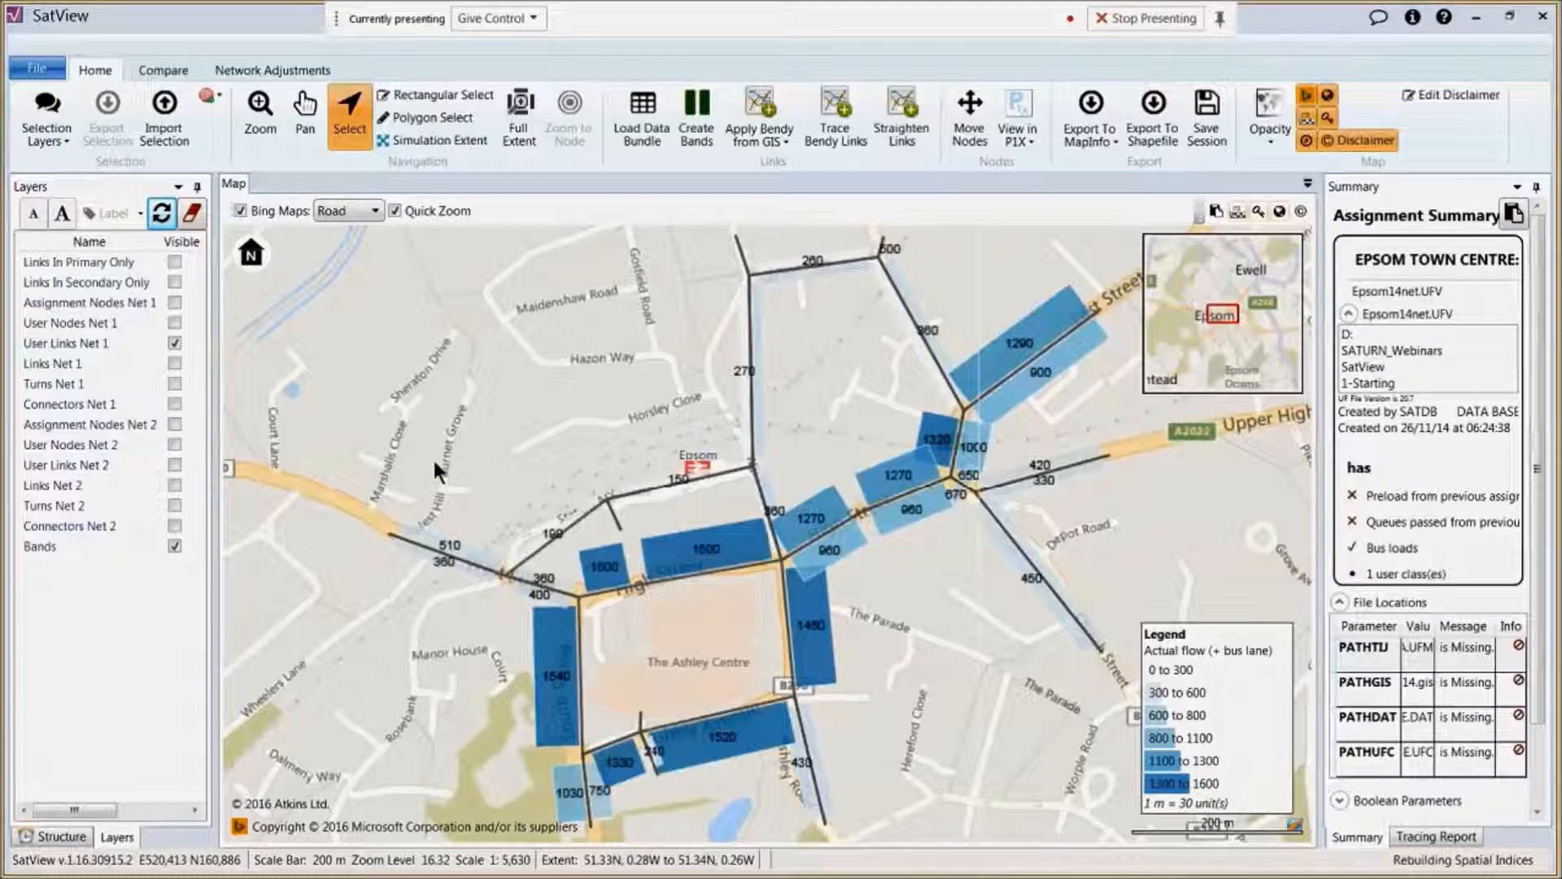
Step: Scale the bands to a target width of 40 metres, turn the target width option off again, and recreate the bands
click(698, 130)
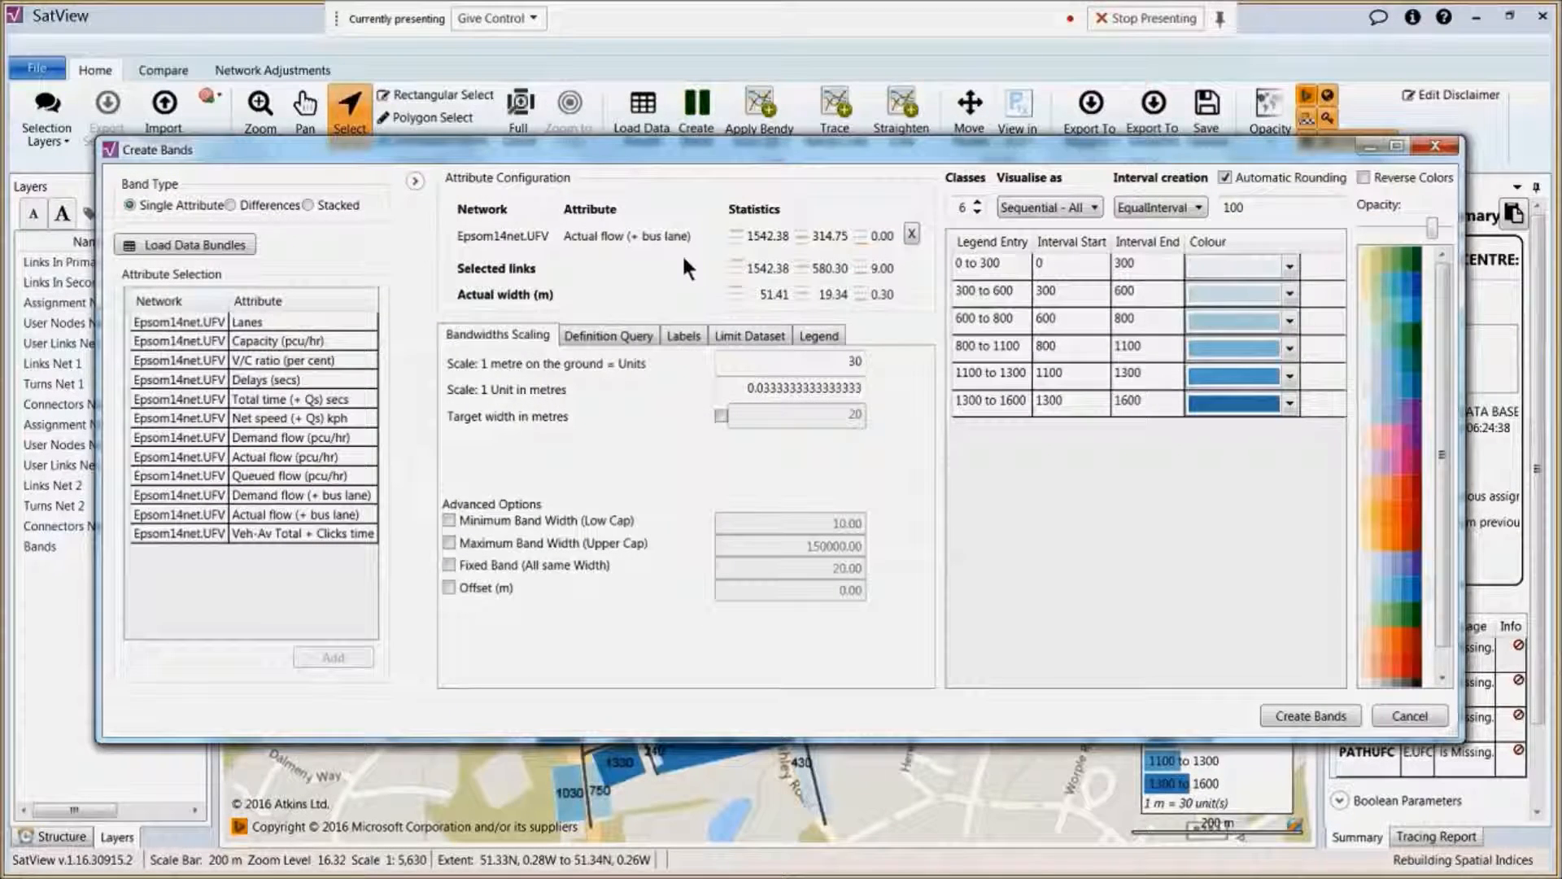
click(720, 415)
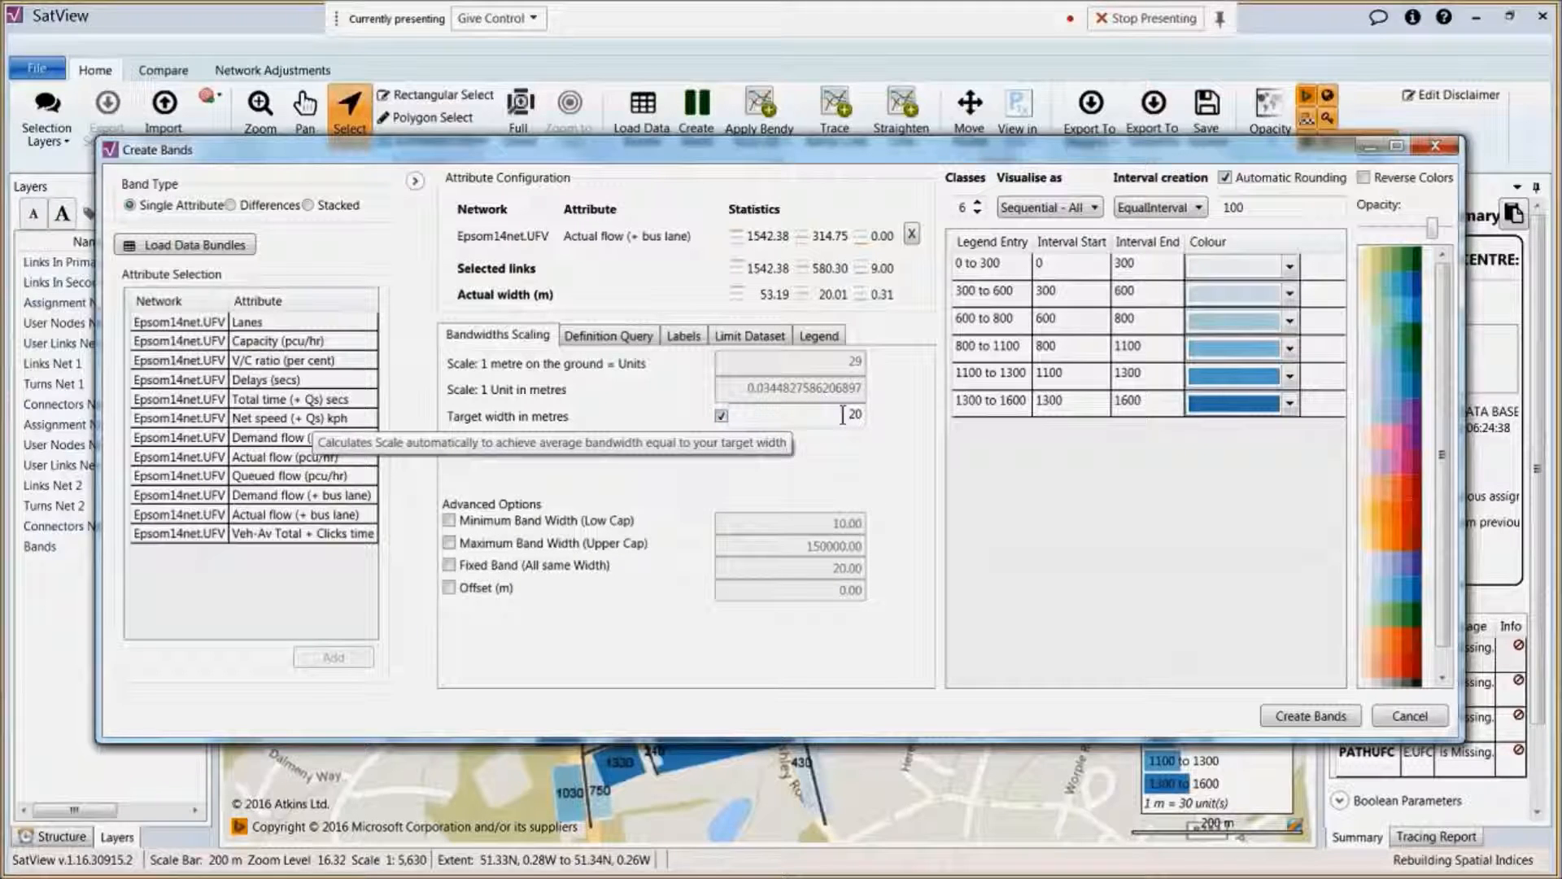
key(Delete)
text(4)
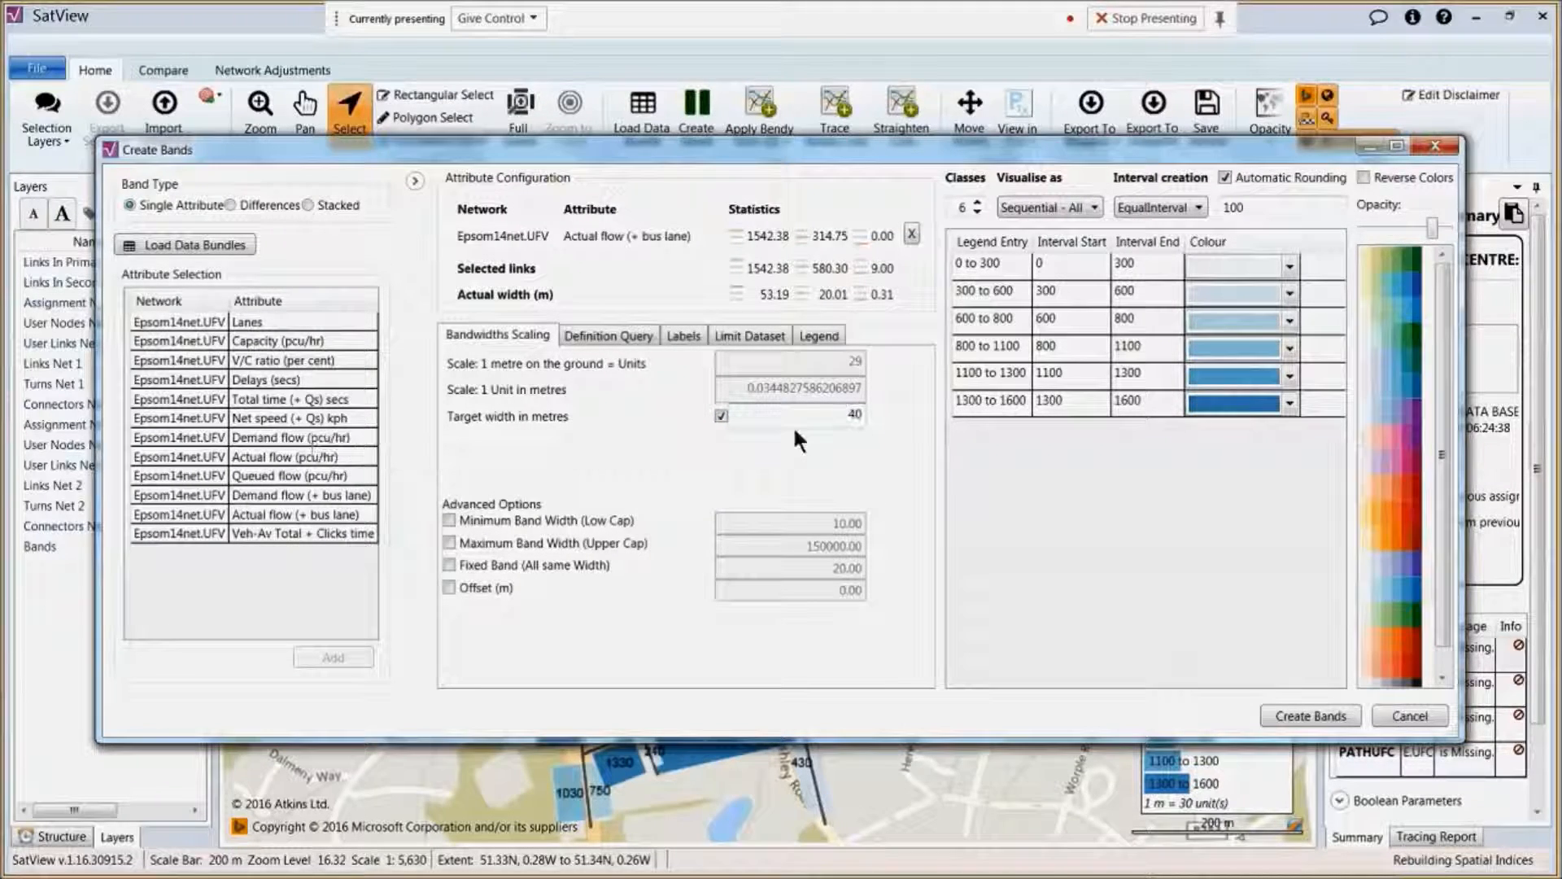
click(720, 416)
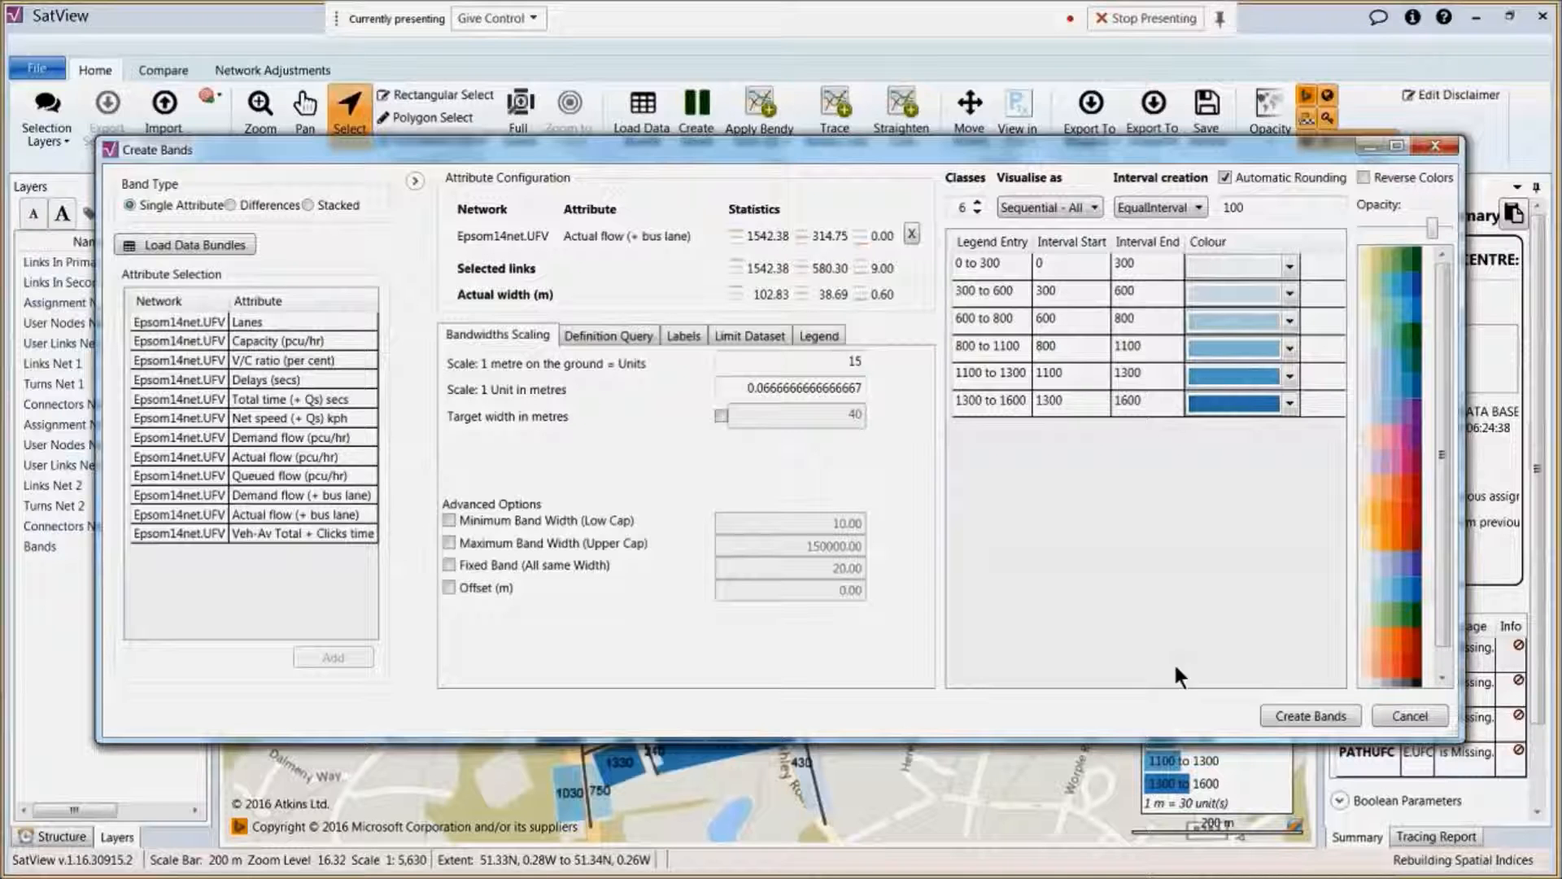
click(1310, 716)
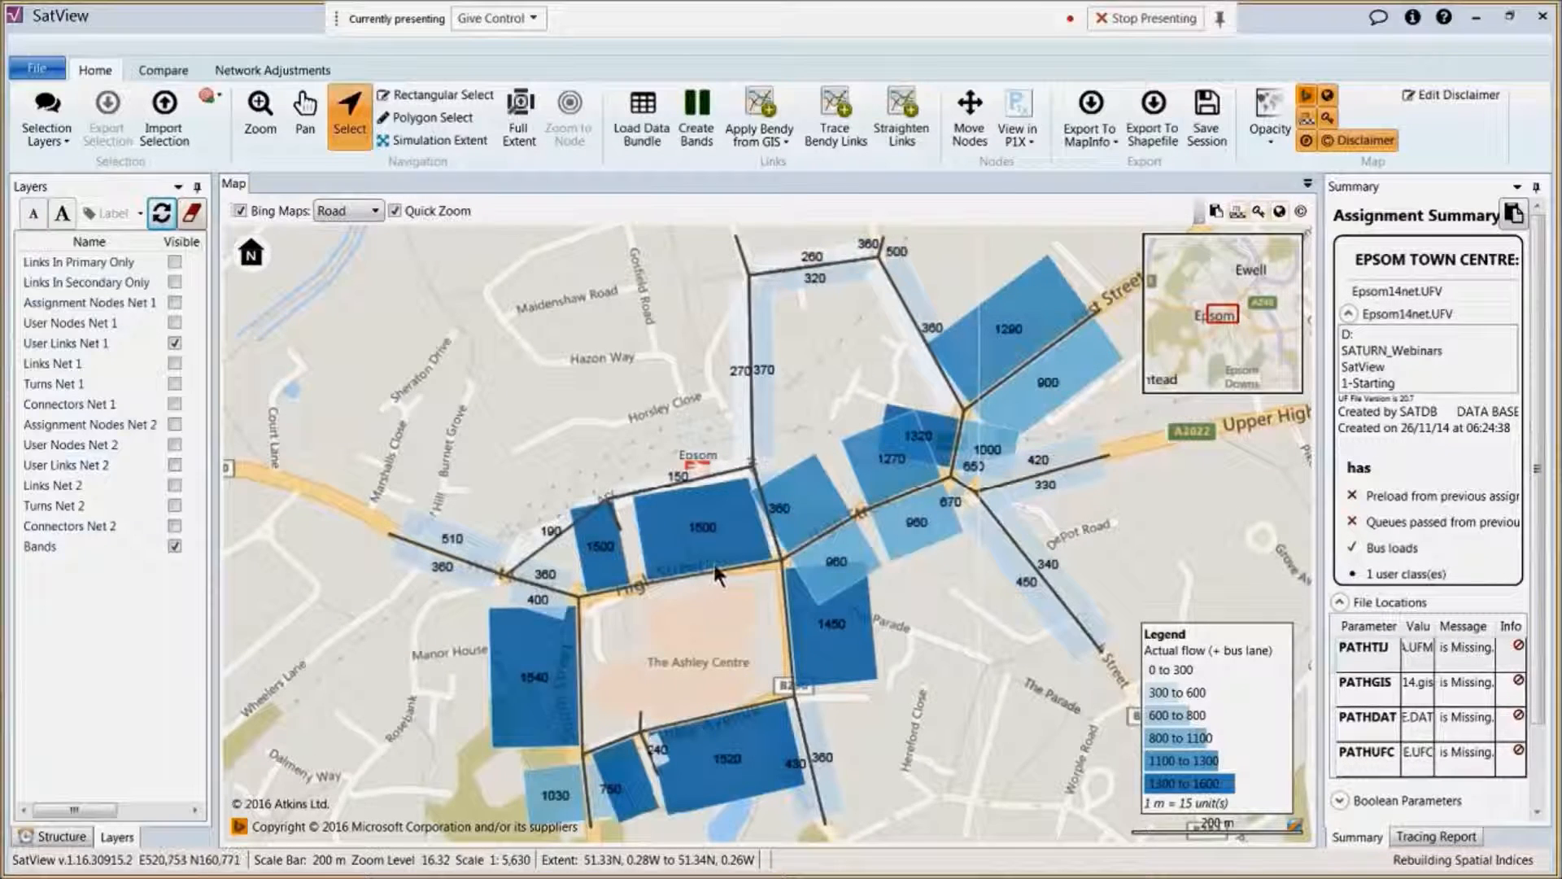
Step: Zoom in on the recreated bands along the High Street
scroll(711, 564, up, 1)
scroll(711, 564, up, 1)
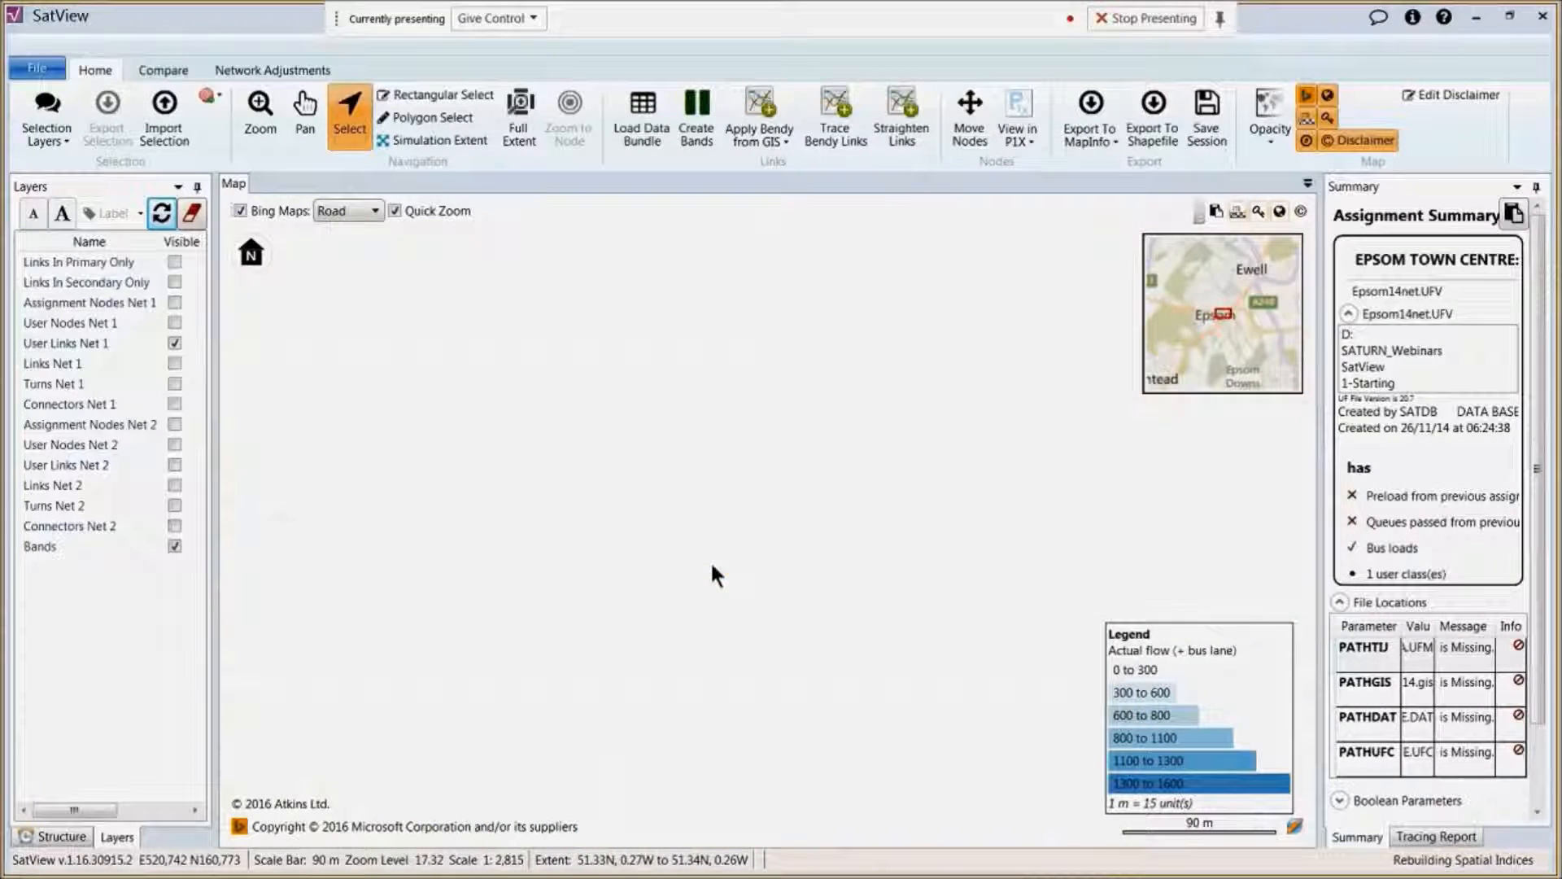